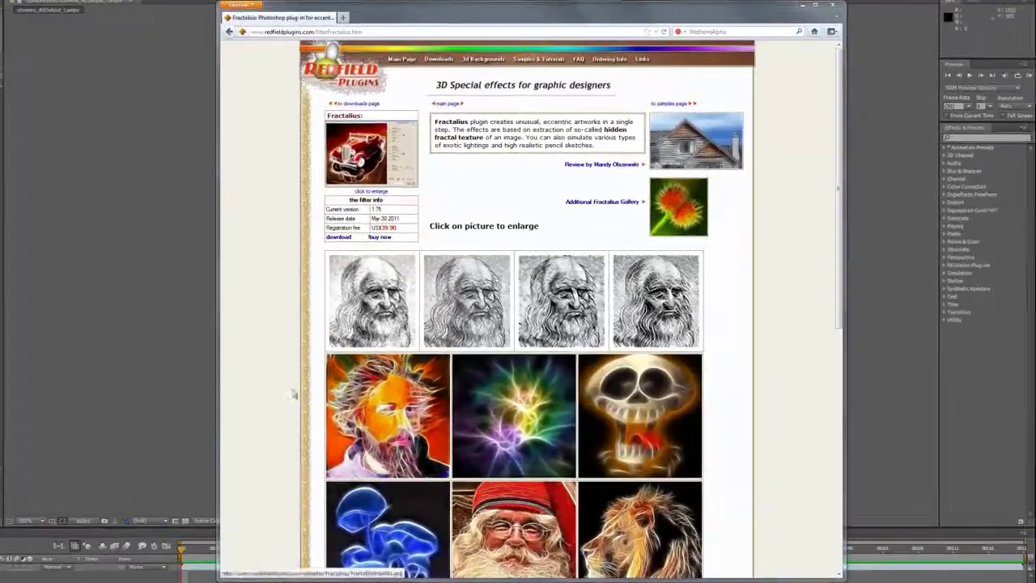
# Step: Enlarge the colourful glowing fractal and Leonardo sketch samples, returning to the gallery after each
pyautogui.click(522, 406)
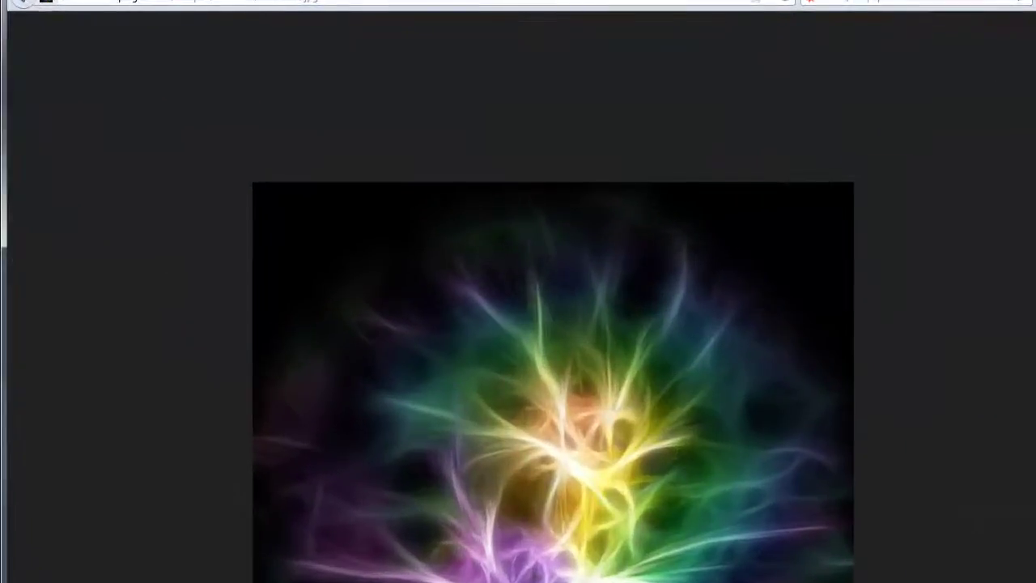
pyautogui.click(23, 3)
pyautogui.click(699, 468)
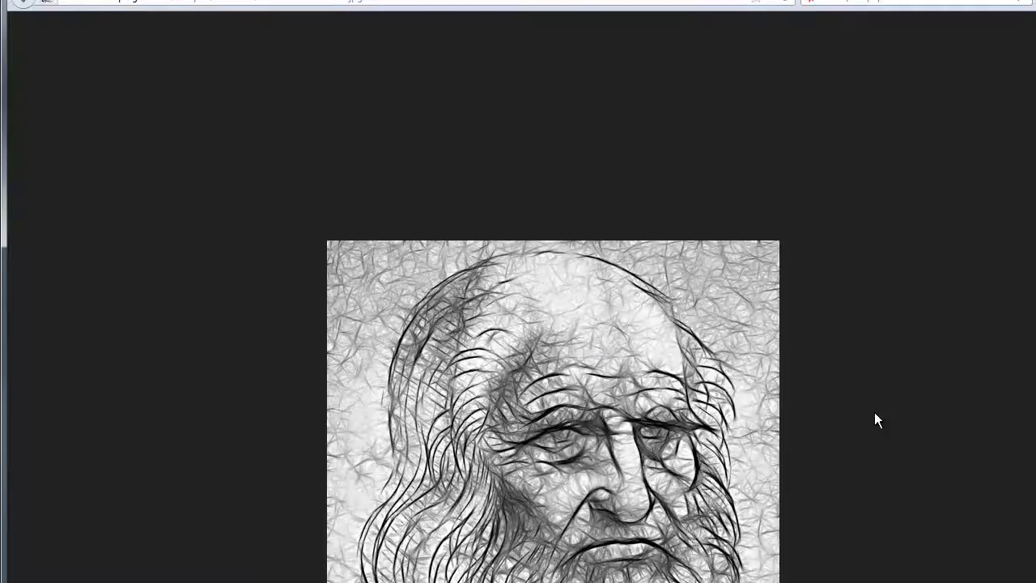
pyautogui.click(25, 3)
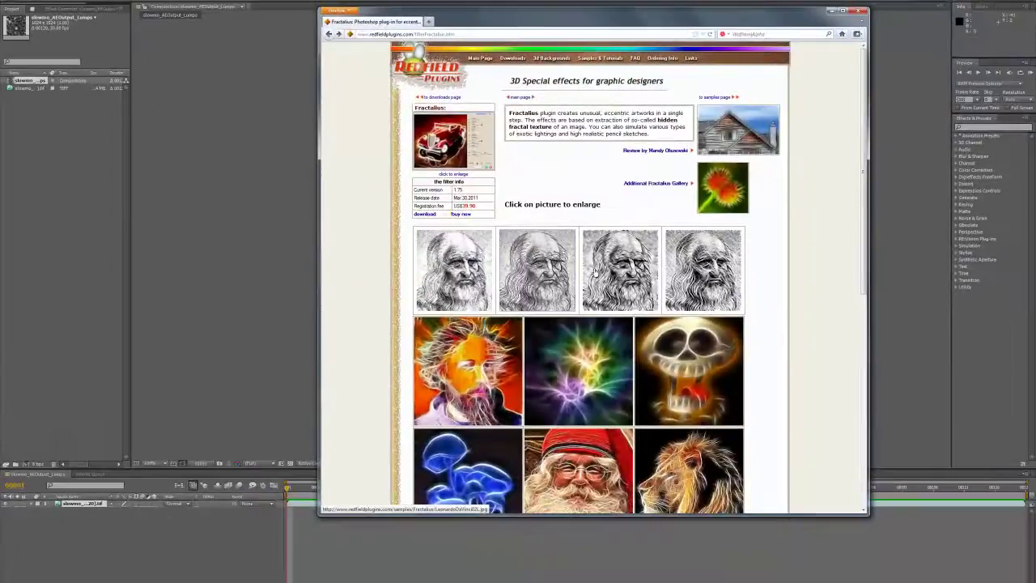
# Step: Scroll through the Fractalius sample gallery, then close Firefox to reveal the composition
pyautogui.scroll(-4, 597, 275)
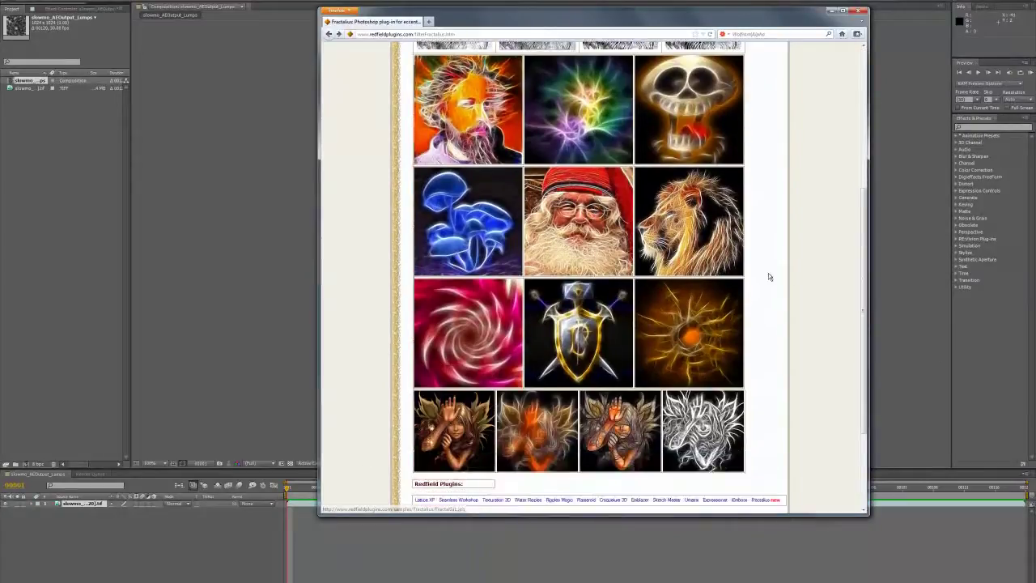
pyautogui.scroll(-3, 794, 267)
pyautogui.scroll(5, 810, 185)
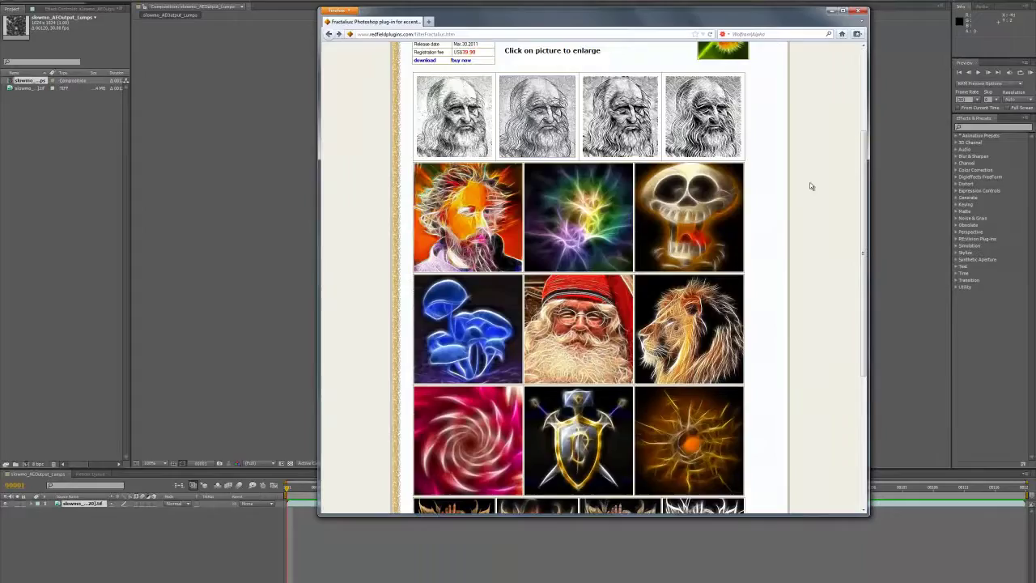
pyautogui.click(861, 11)
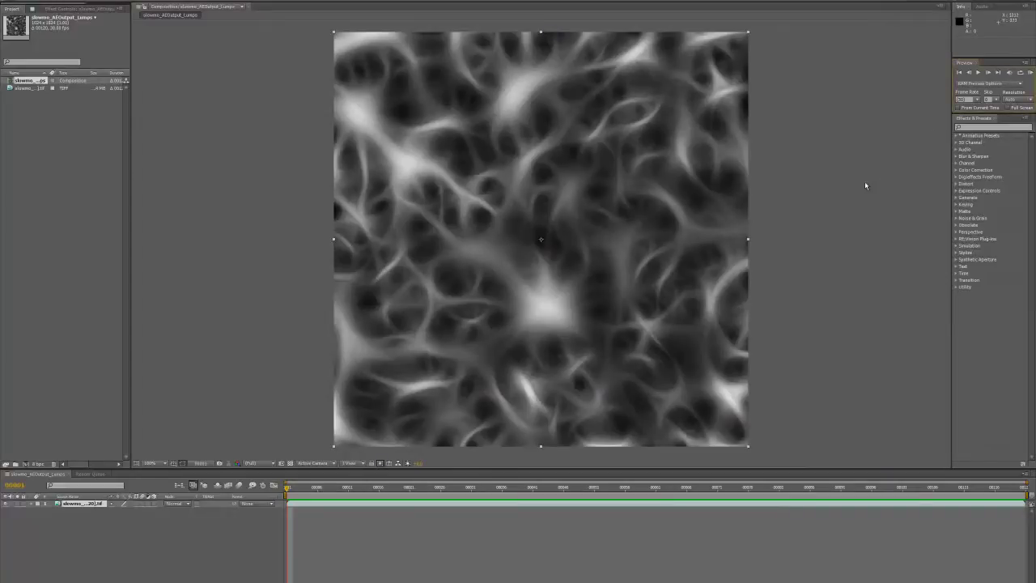
pyautogui.moveTo(285, 490); pyautogui.dragTo(874, 507)
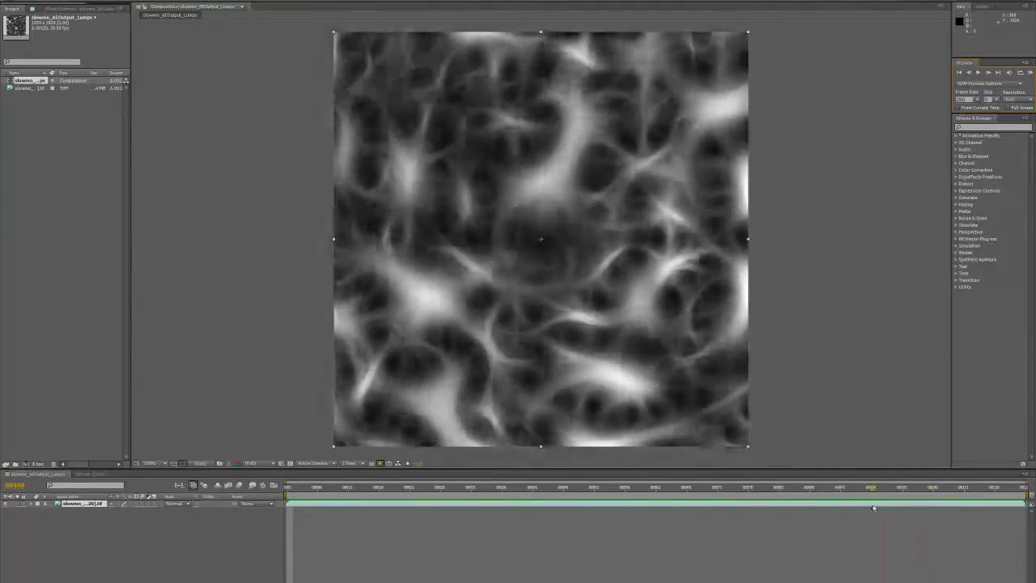
pyautogui.moveTo(953, 510); pyautogui.dragTo(1001, 503)
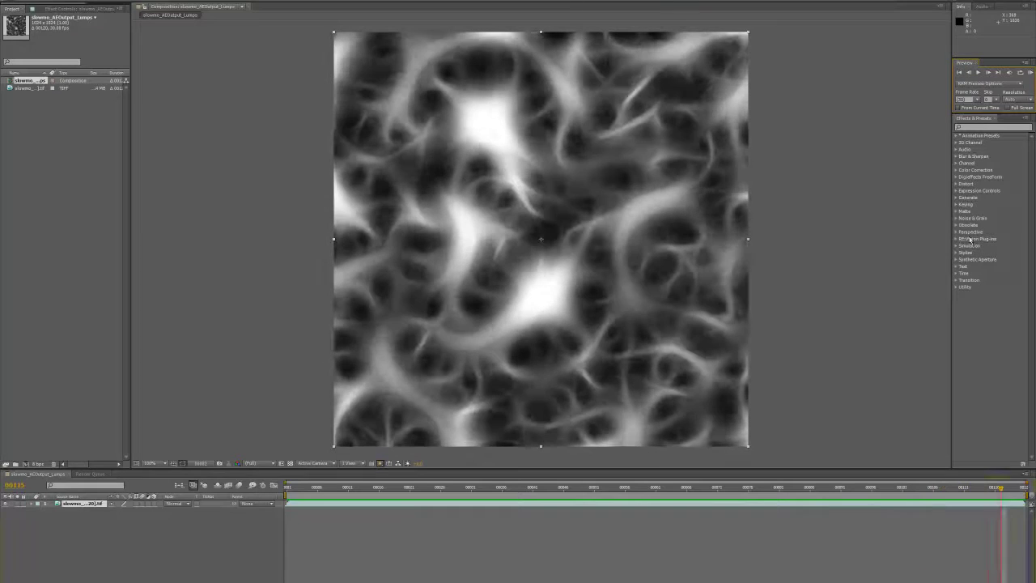
pyautogui.click(1030, 72)
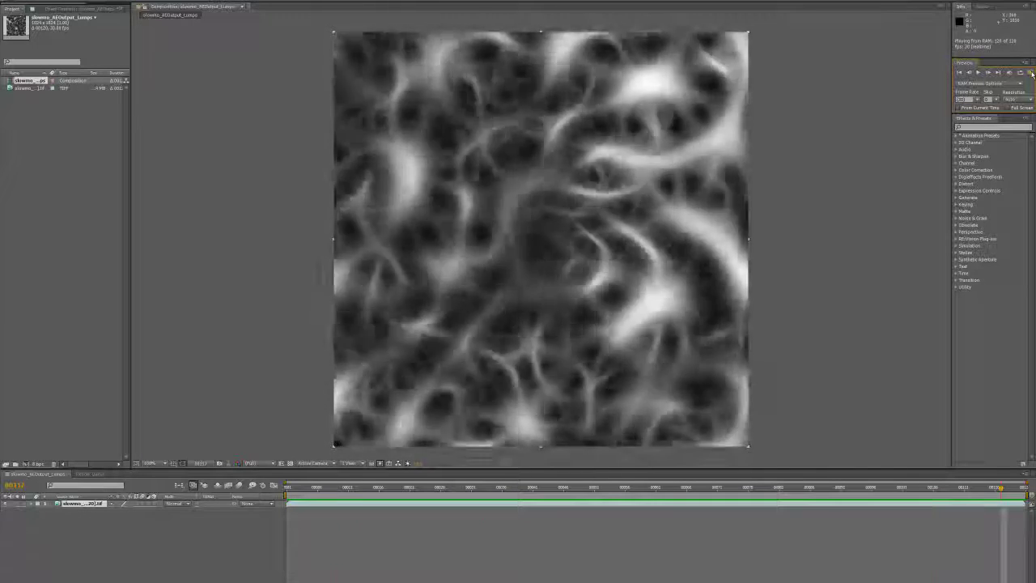
pyautogui.click(345, 294)
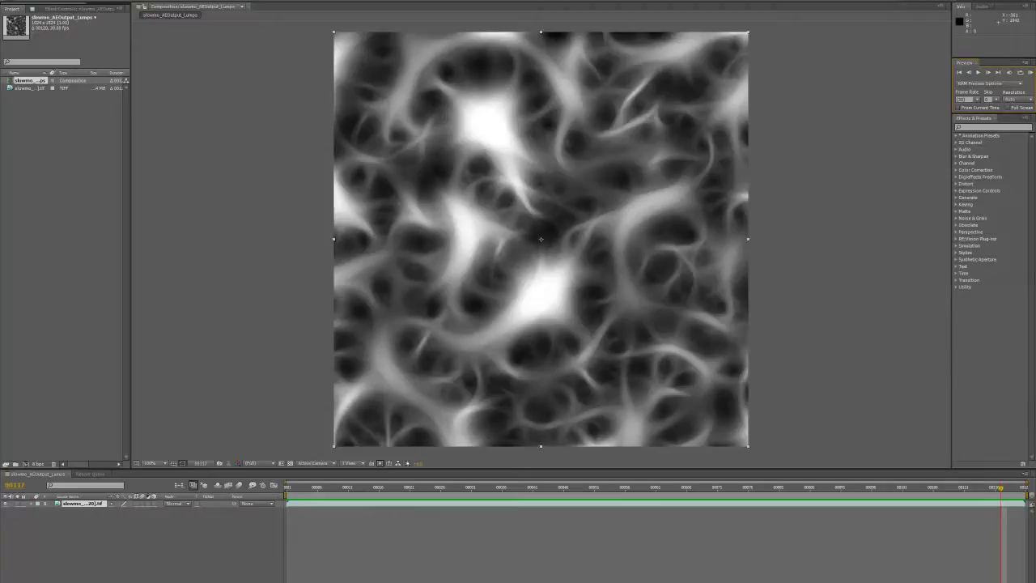
# Step: Add a new grey solid layer to the composition
pyautogui.click(68, 1)
pyautogui.moveTo(97, 4)
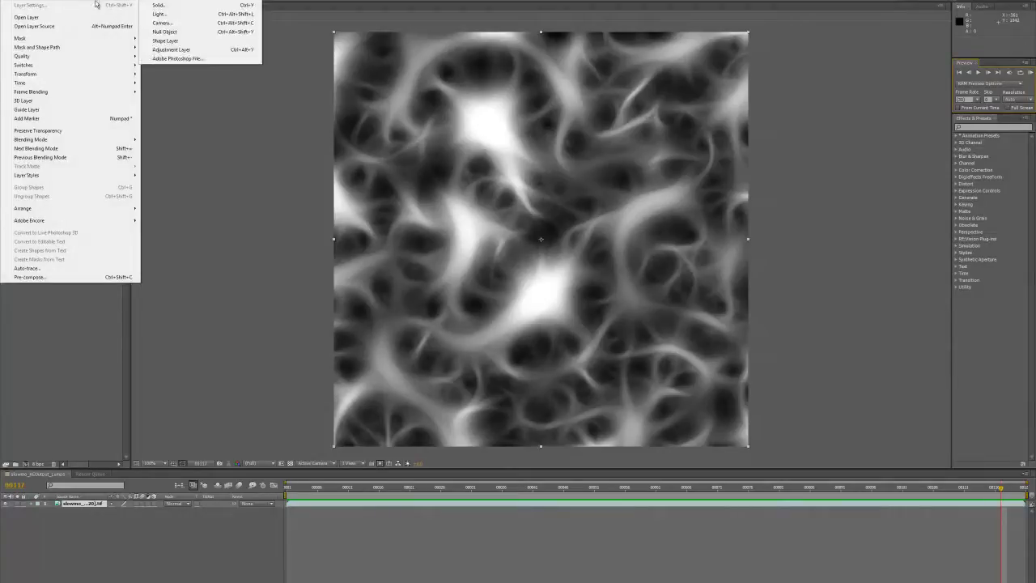
pyautogui.click(166, 6)
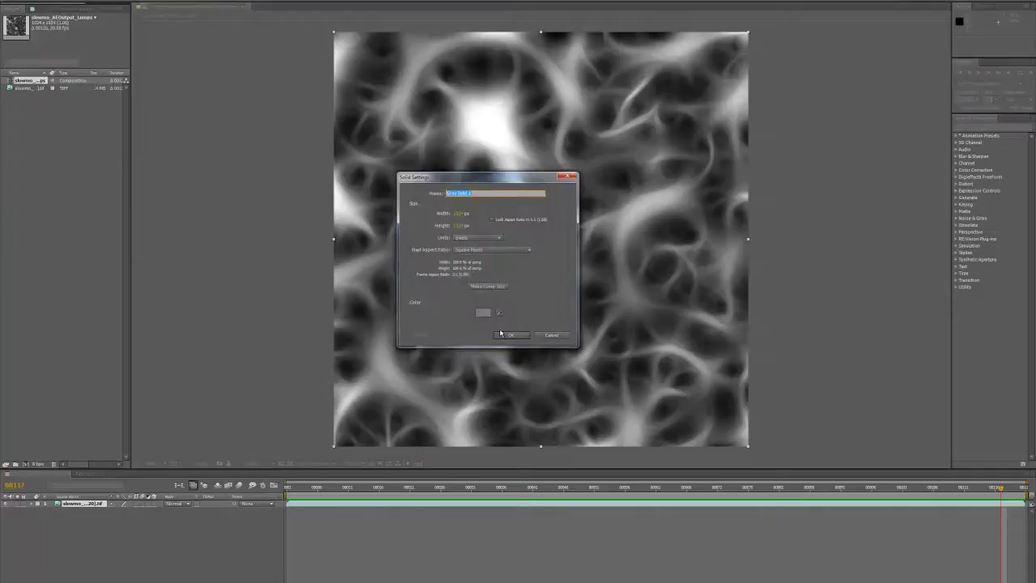
pyautogui.click(511, 334)
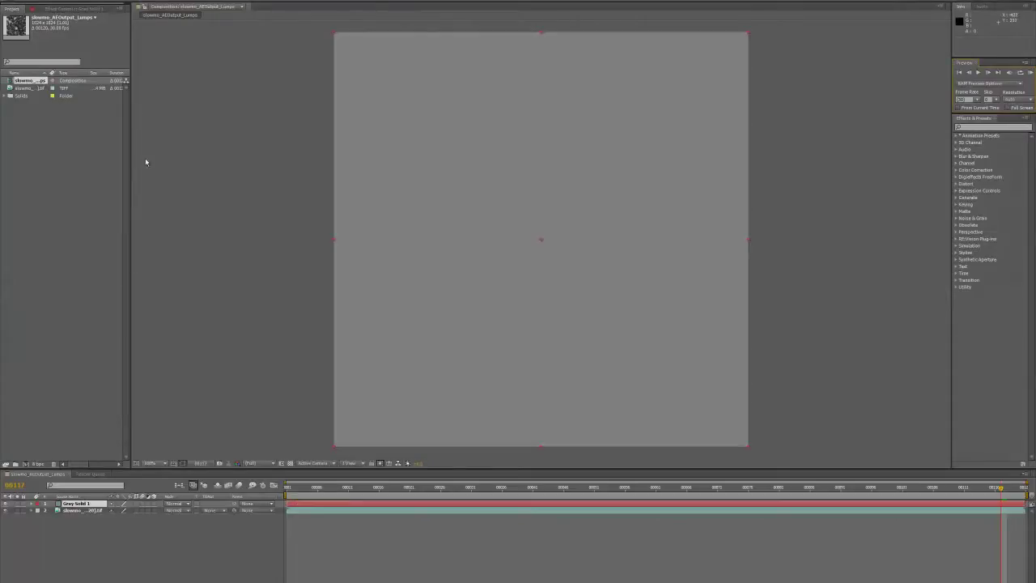
# Step: Apply Turbulent Noise to the grey solid with fractal type set to Max
pyautogui.hotkey('alt', 't')
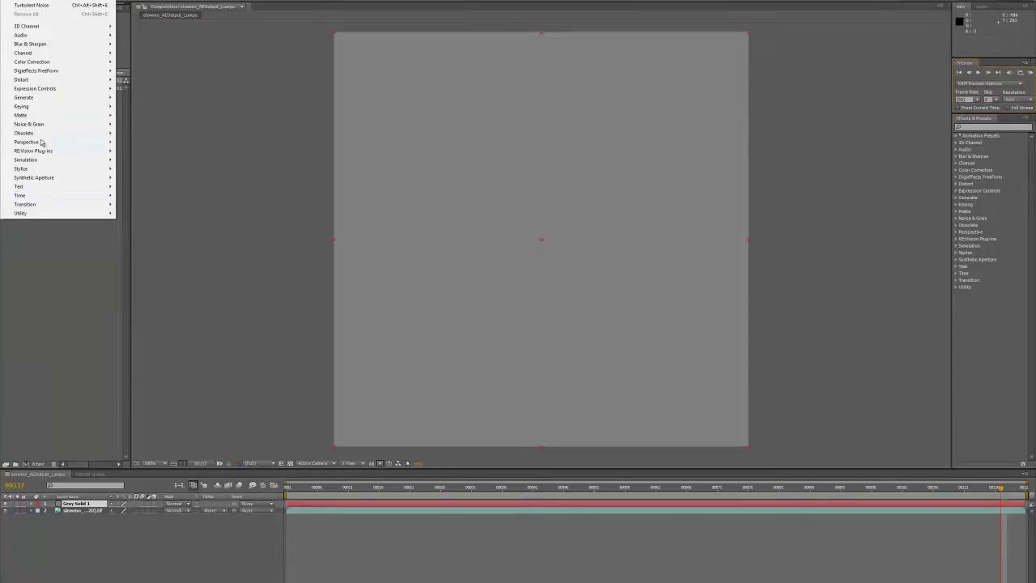
pyautogui.moveTo(42, 124)
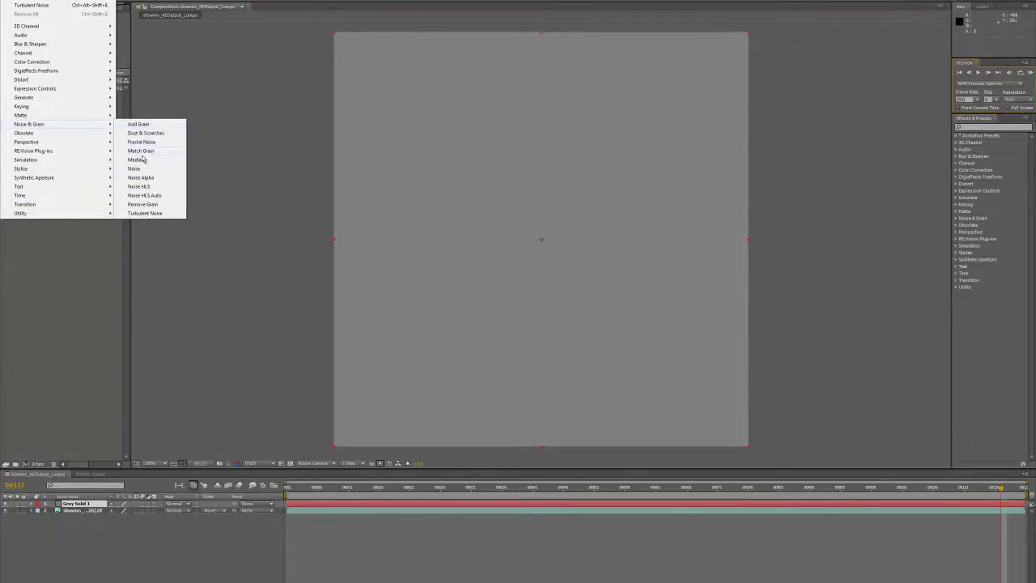
pyautogui.click(144, 213)
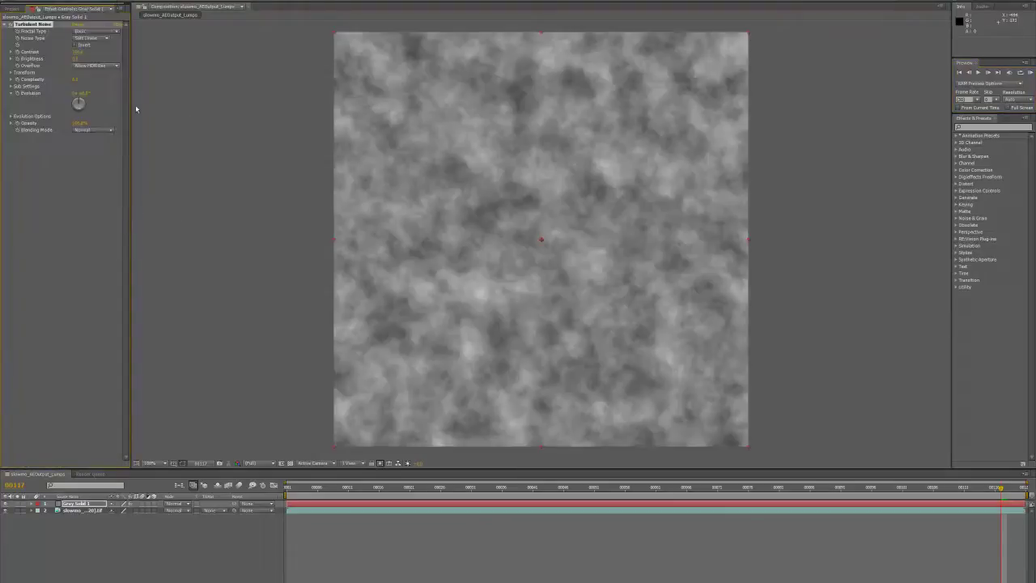
pyautogui.click(100, 33)
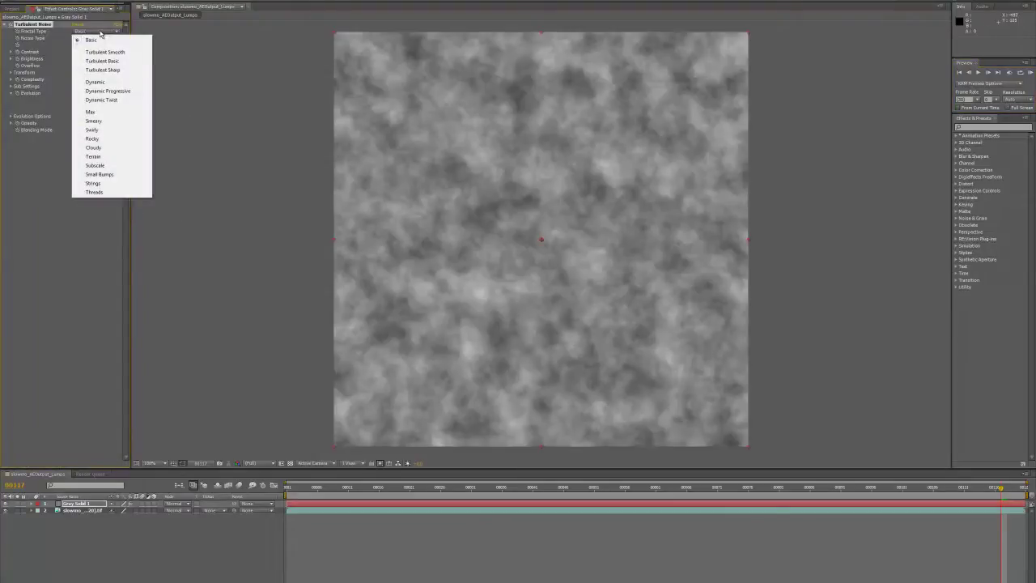
pyautogui.click(90, 114)
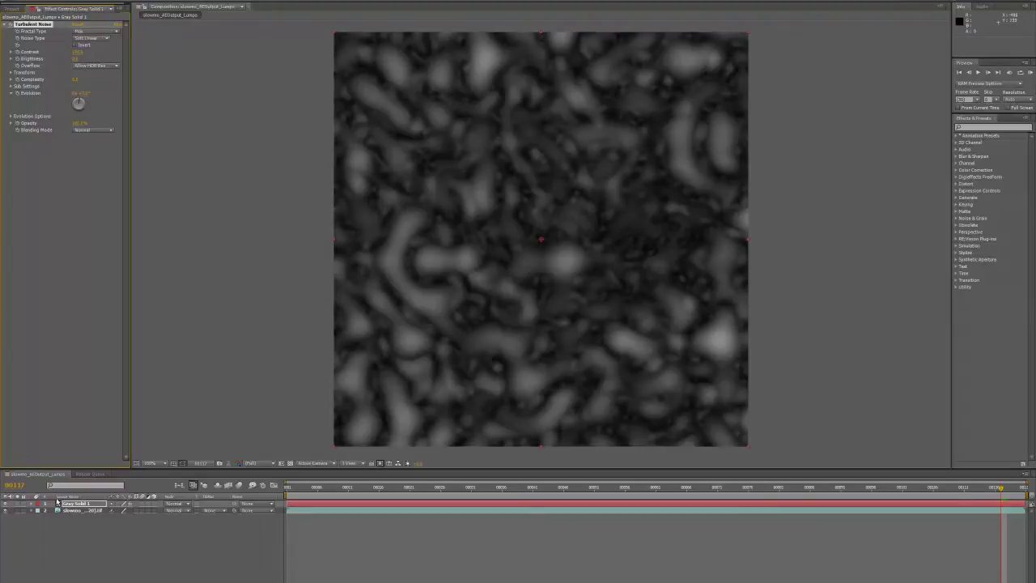
# Step: Delete the tif footage and Solids folder from the project, then switch to Photoshop
pyautogui.click(30, 7)
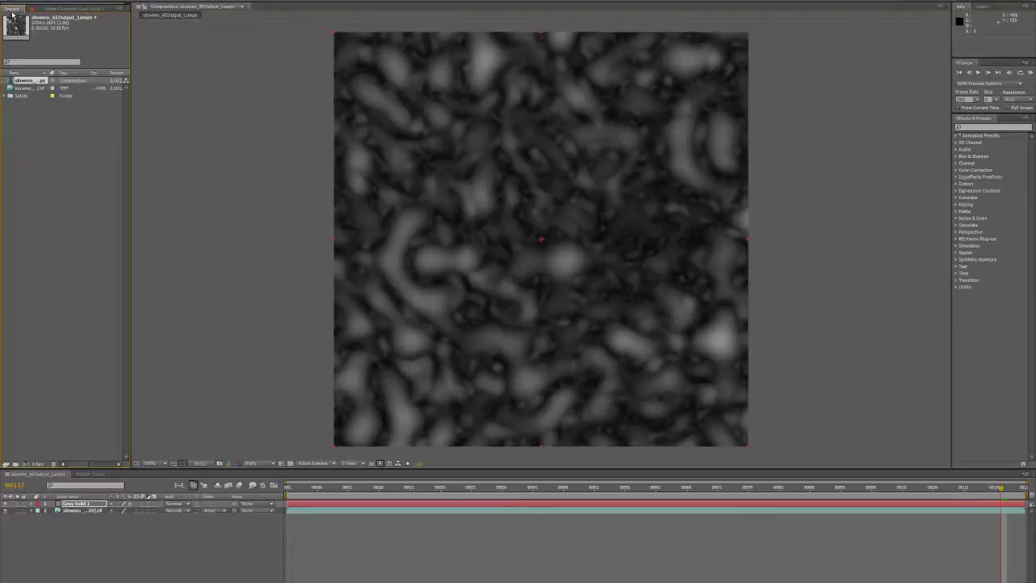
pyautogui.moveTo(32, 88); pyautogui.dragTo(37, 93)
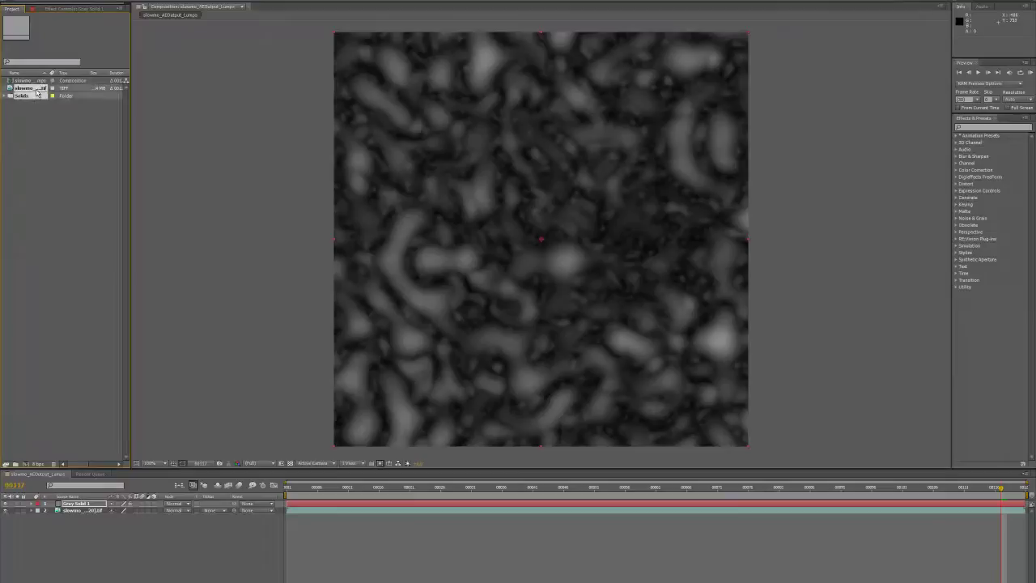
pyautogui.press('Delete')
pyautogui.press('Return')
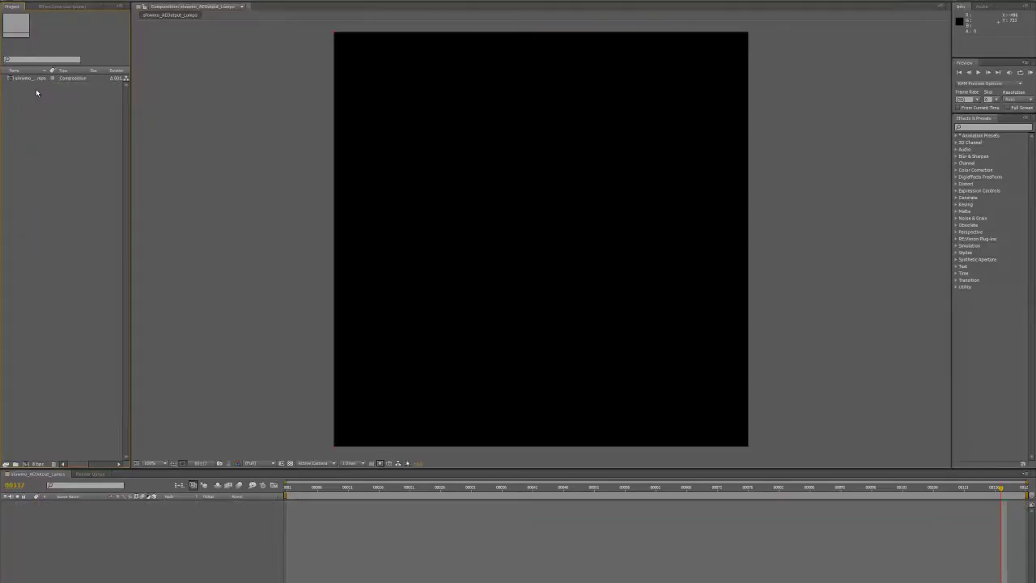
pyautogui.click(15, 1)
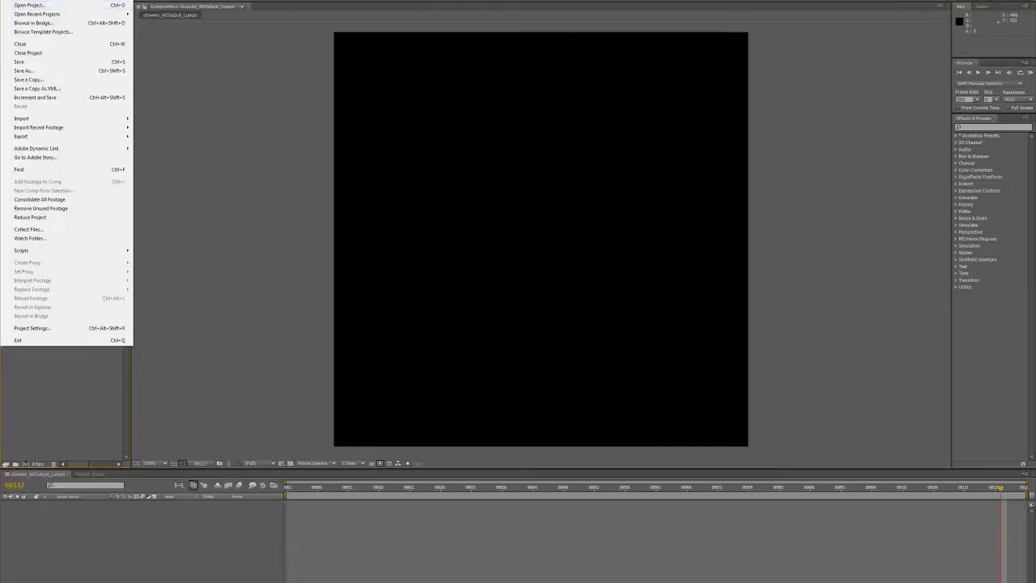
pyautogui.press('Escape')
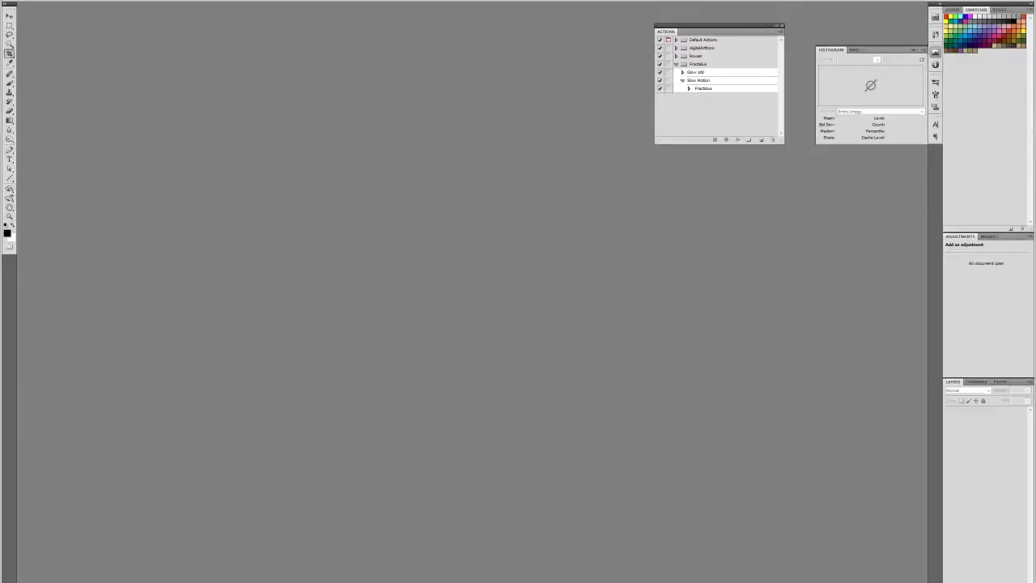
# Step: Open frame 0002 of the AEOutput_Lumps sequence in Photoshop
pyautogui.click(31, 1)
pyautogui.click(34, 5)
pyautogui.click(511, 154)
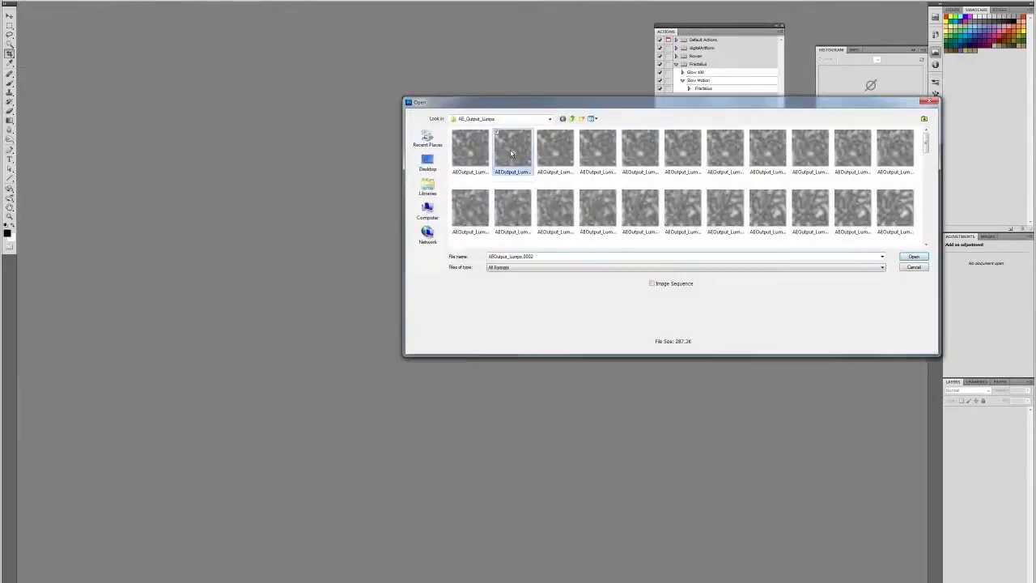
pyautogui.click(914, 256)
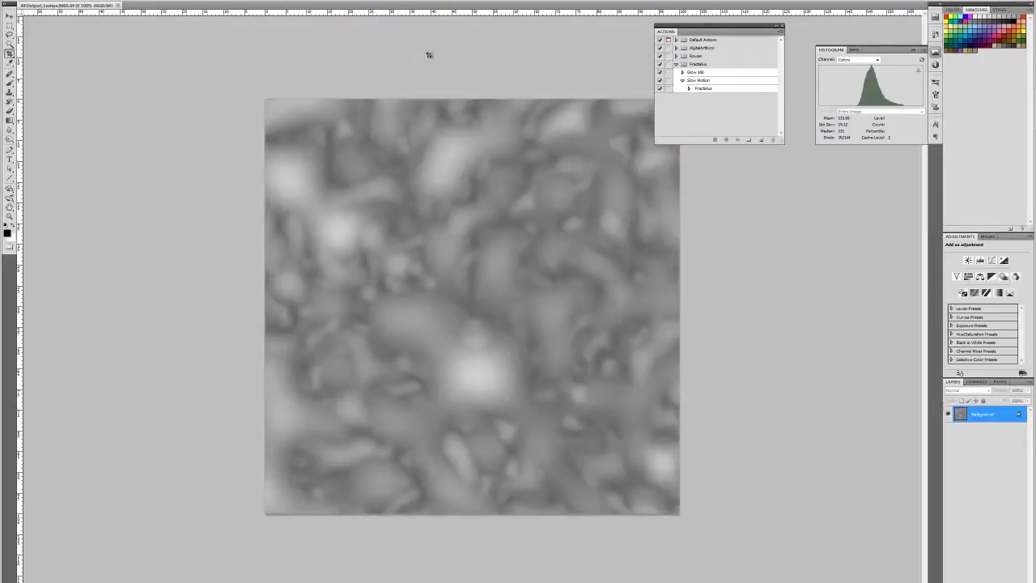
# Step: Launch the Fractalius filter and try the Crayon Soft and Crayon Wide presets
pyautogui.click(123, 2)
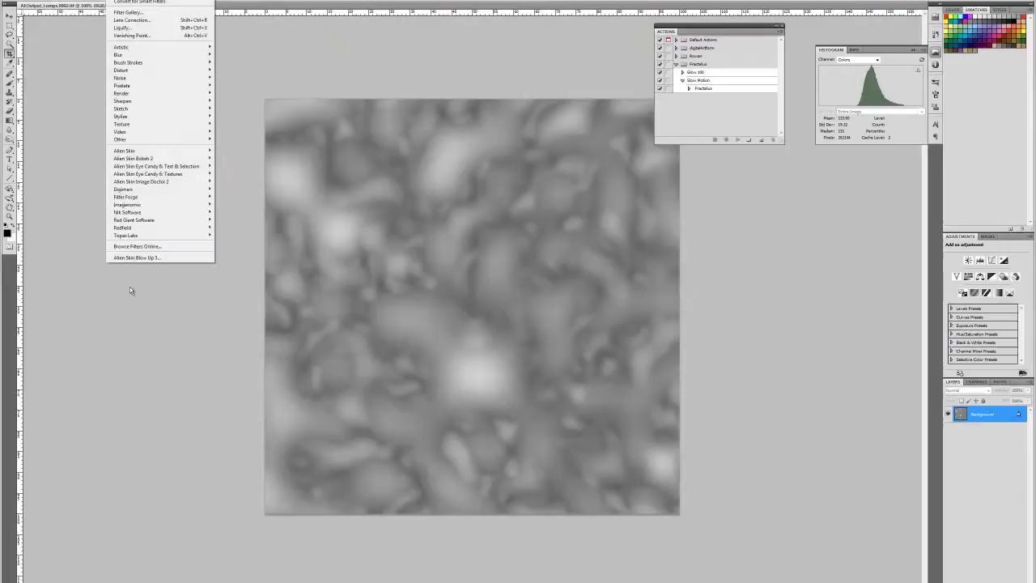
pyautogui.moveTo(136, 233)
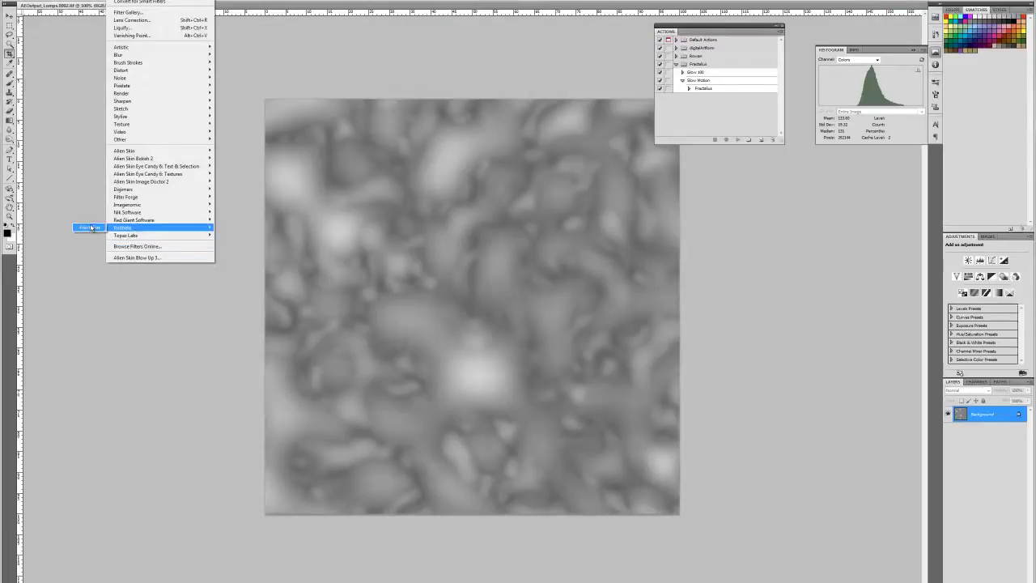
pyautogui.click(88, 227)
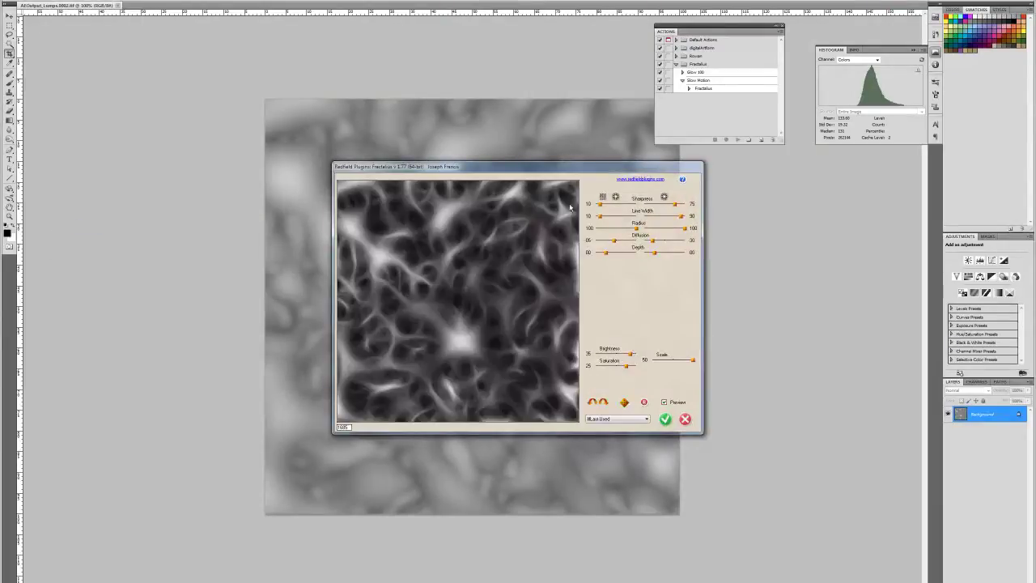
pyautogui.click(618, 419)
pyautogui.click(610, 437)
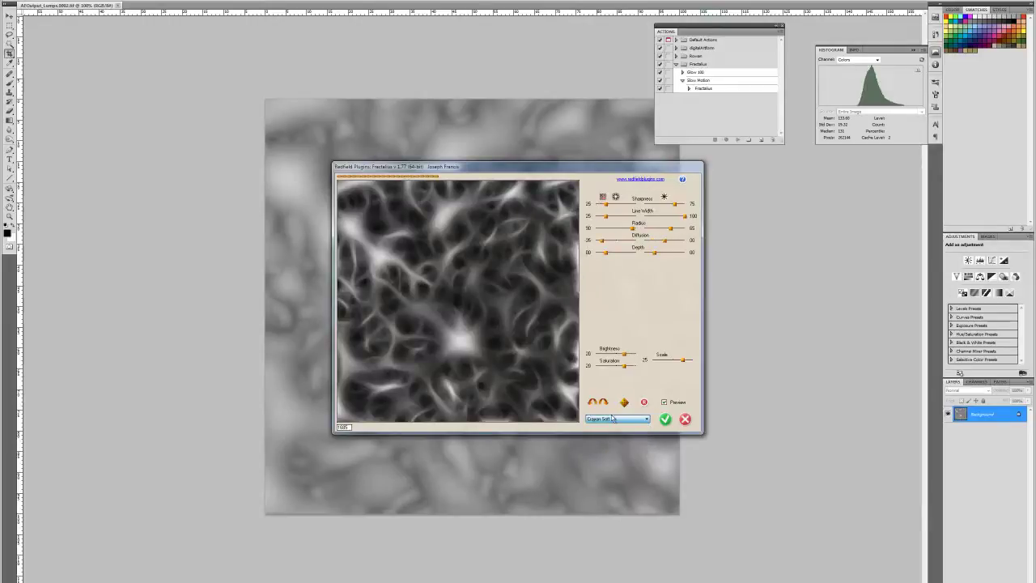
pyautogui.click(613, 419)
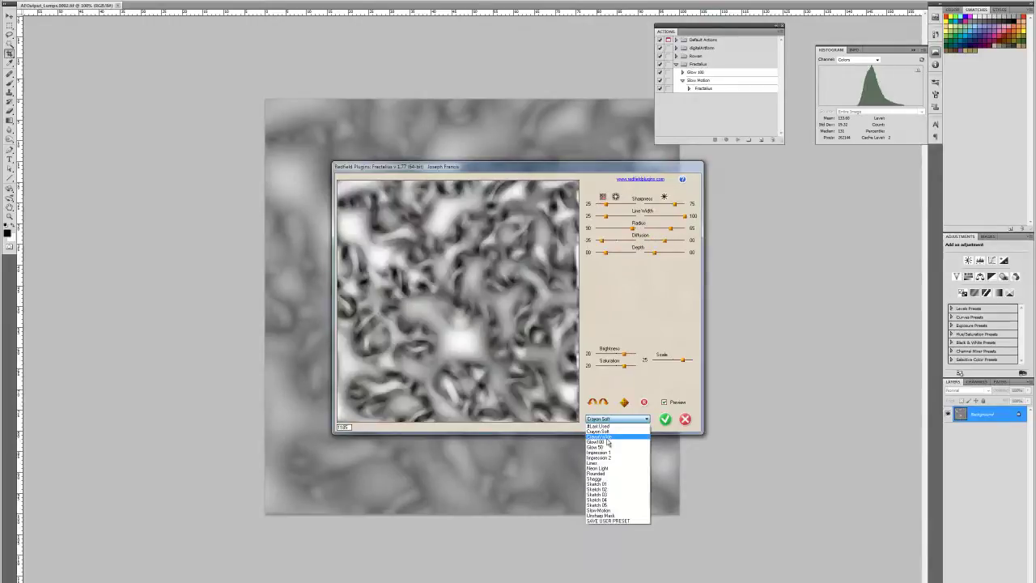
pyautogui.click(613, 437)
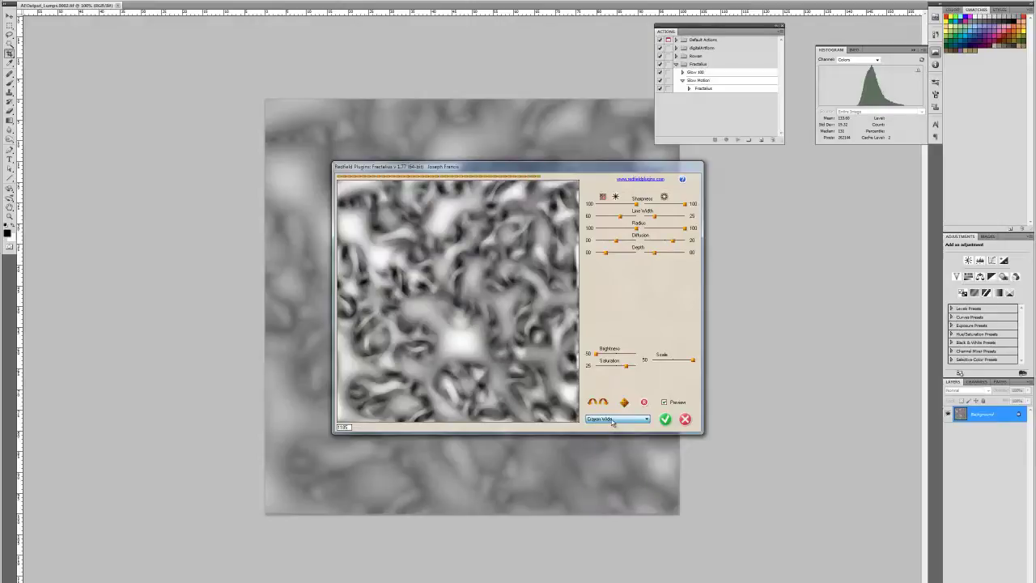
# Step: Try the Glow100 and Glow 50 presets, then apply Fractalius with the Slow Motion preset
pyautogui.click(613, 419)
pyautogui.click(618, 431)
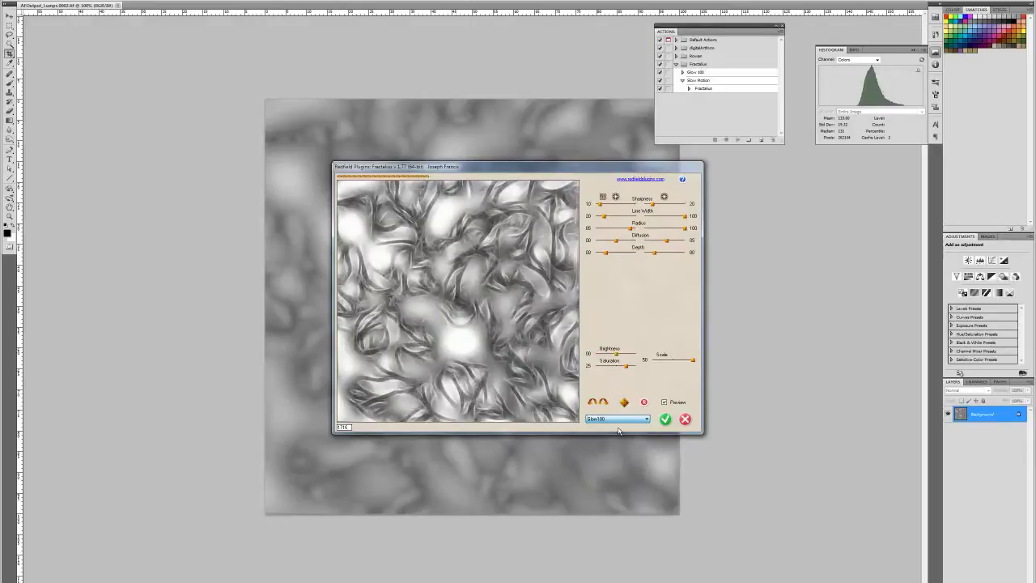
pyautogui.click(618, 420)
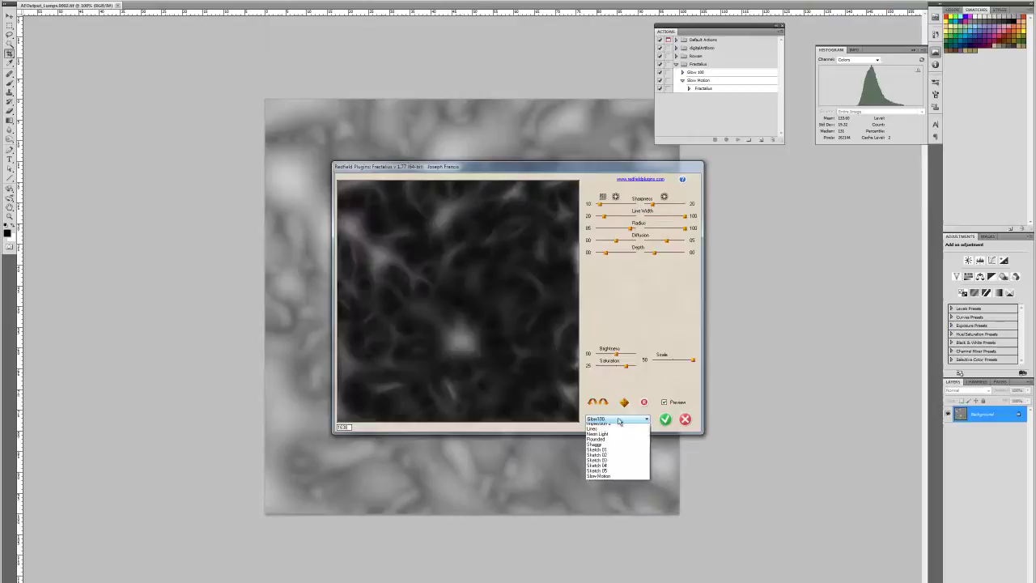
pyautogui.scroll(2, 618, 437)
pyautogui.click(617, 424)
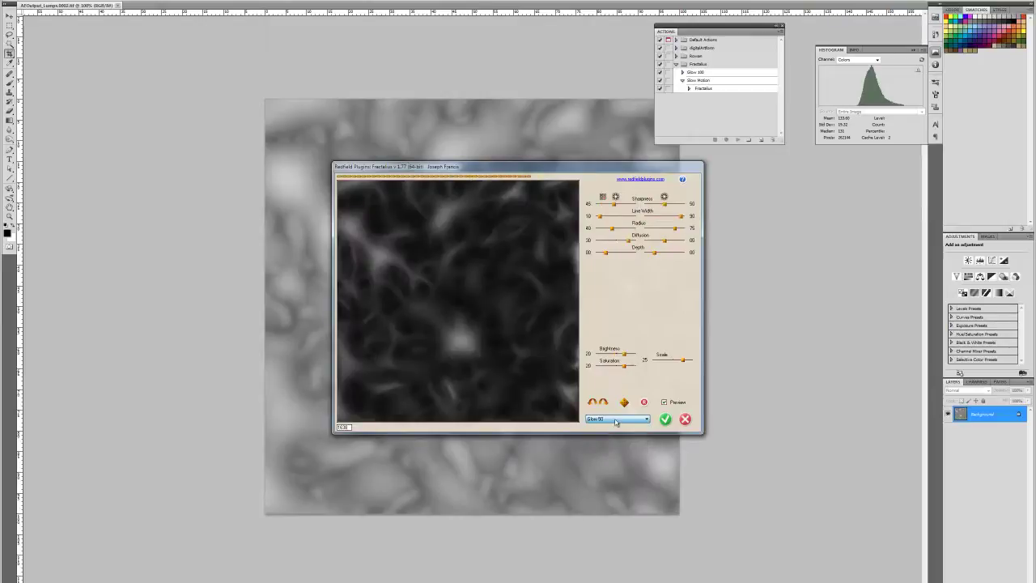
pyautogui.click(616, 420)
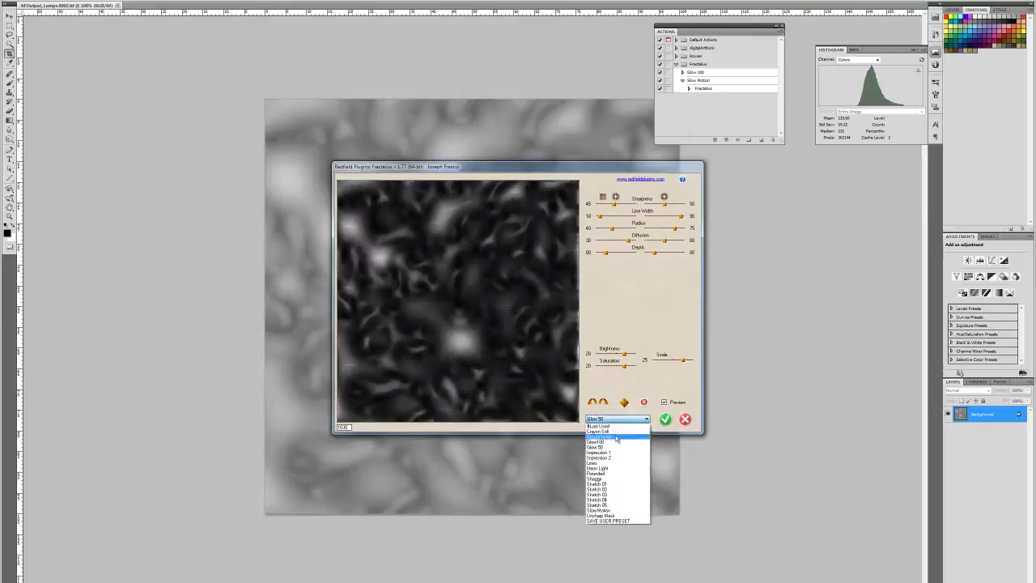
pyautogui.click(608, 510)
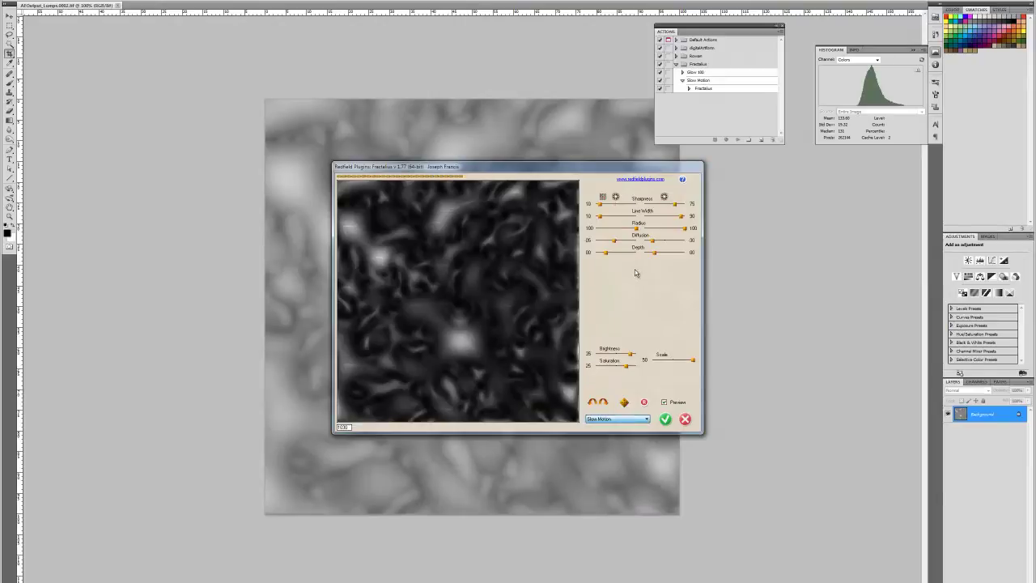
pyautogui.click(666, 419)
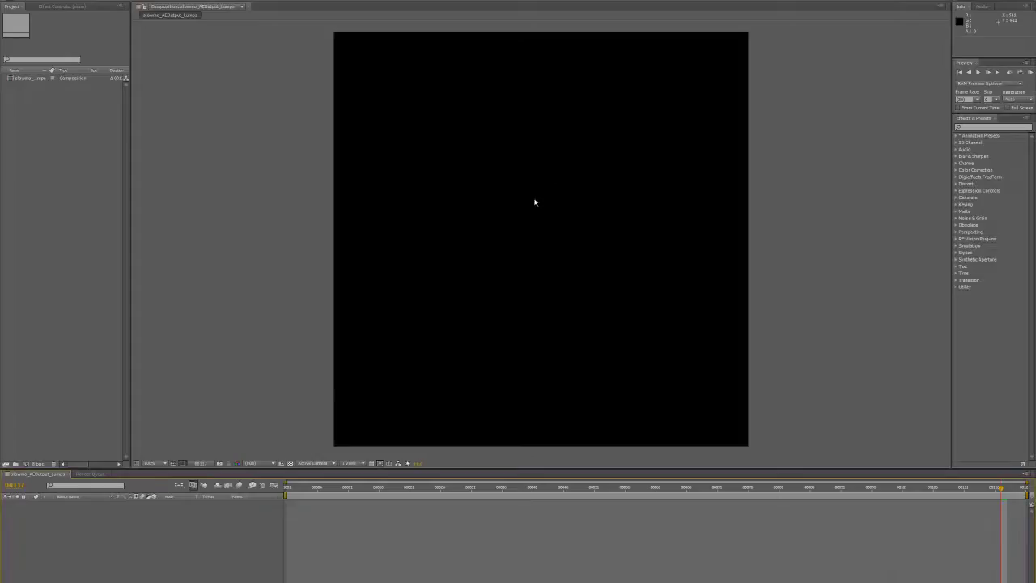
# Step: Import the AEOutput_Lumps TIFF sequence from the AE_Output_Lumps folder
pyautogui.click(18, 0)
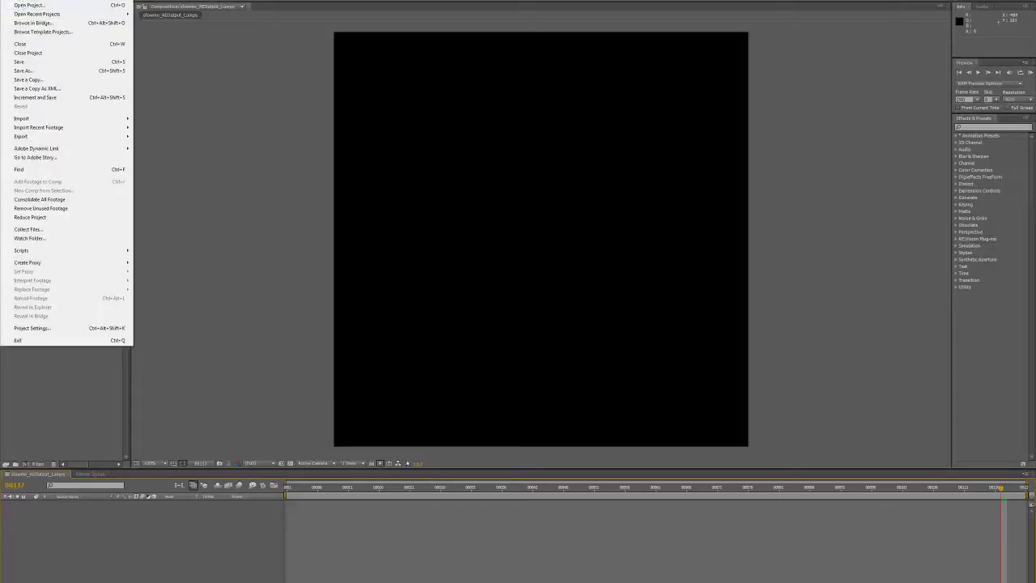
pyautogui.moveTo(36, 121)
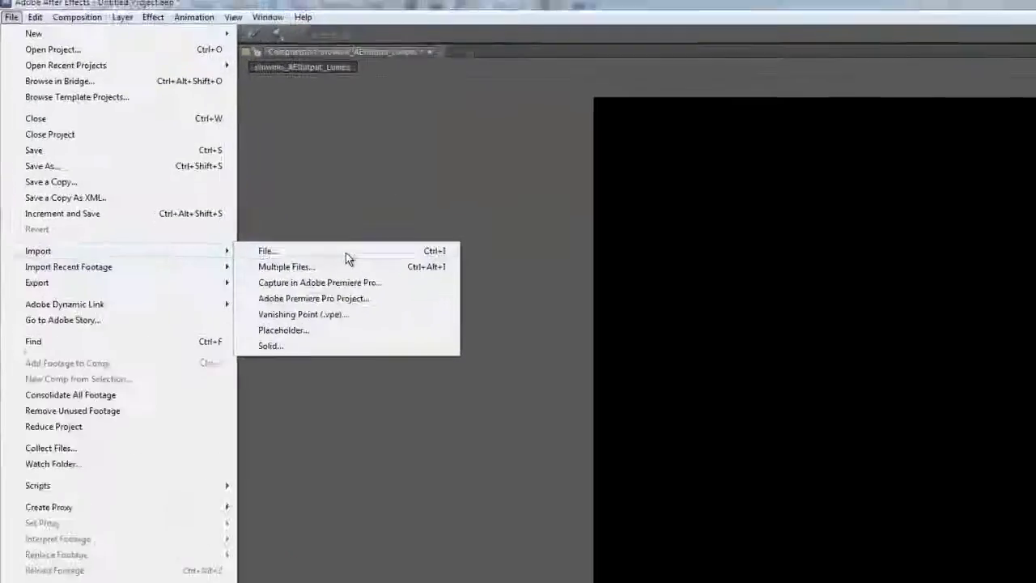
pyautogui.click(162, 118)
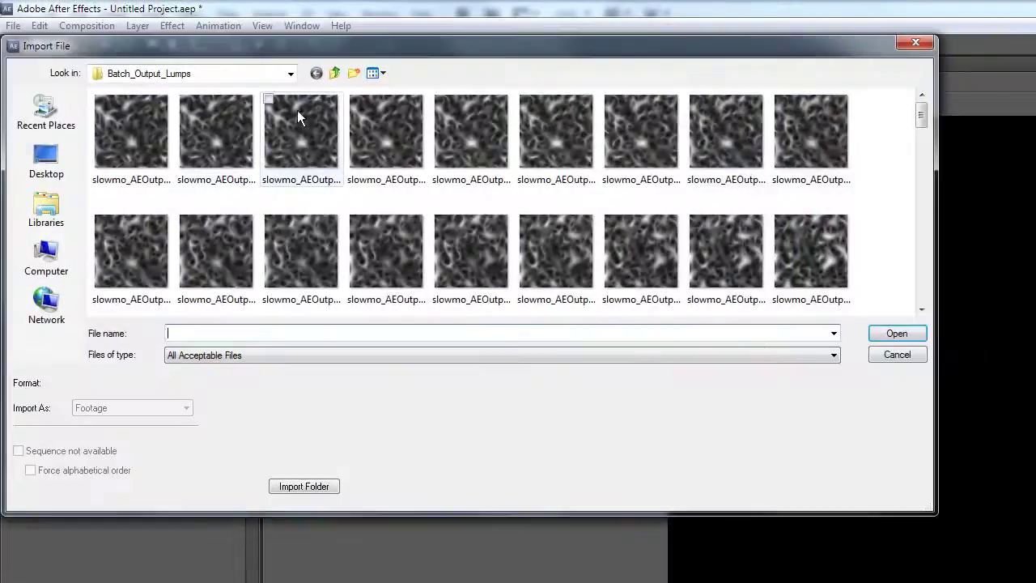
pyautogui.click(334, 73)
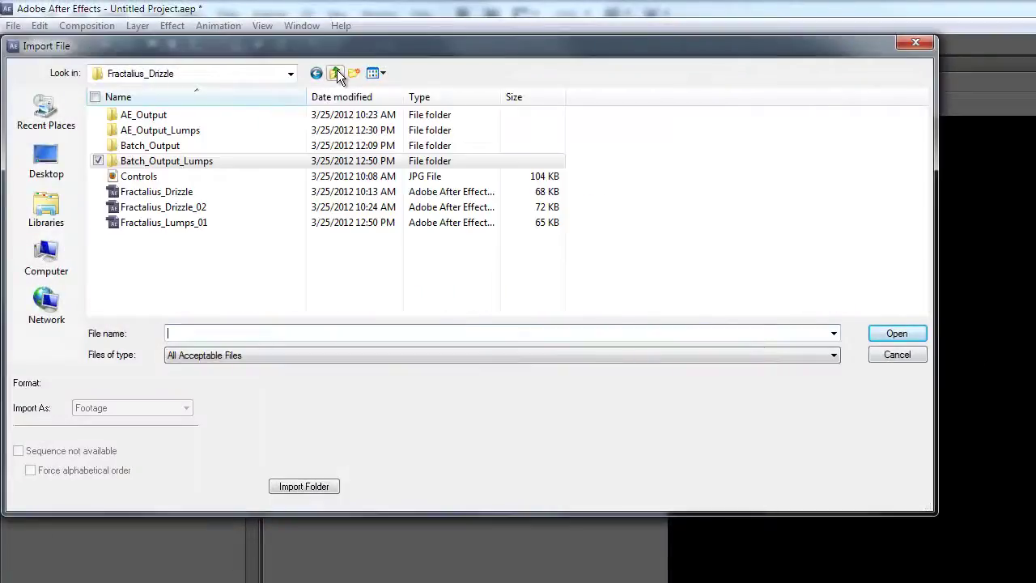
pyautogui.doubleClick(149, 140)
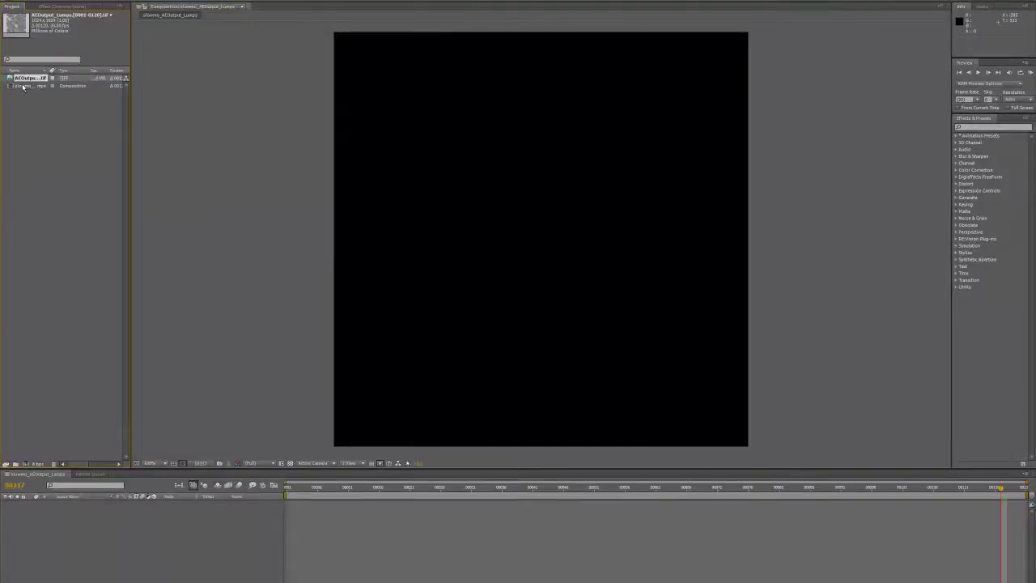
# Step: Add the Lumps footage to the slowmo_AEOutput_Lumps composition and preview it playing
pyautogui.moveTo(36, 81); pyautogui.dragTo(51, 541)
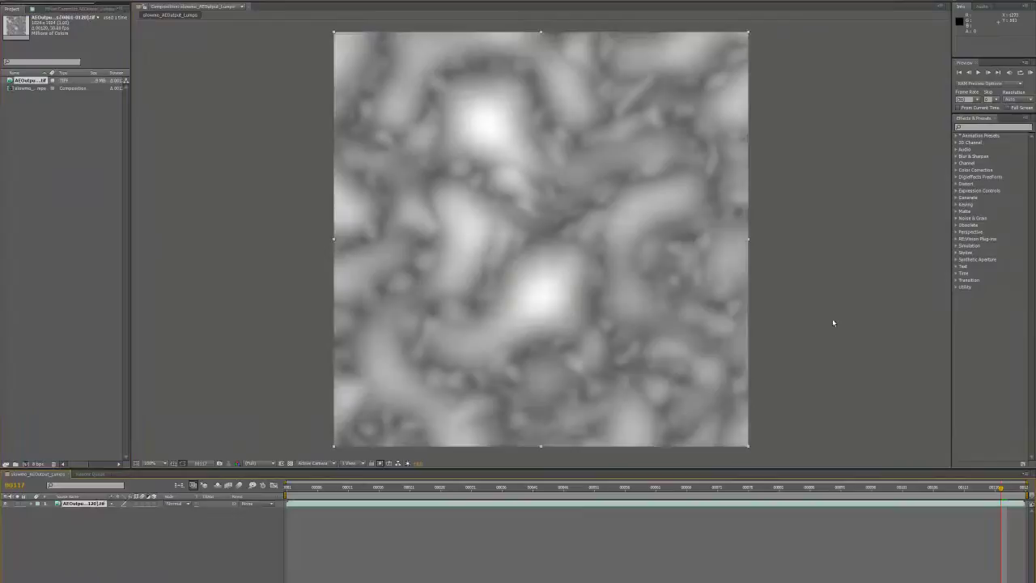
pyautogui.click(1030, 72)
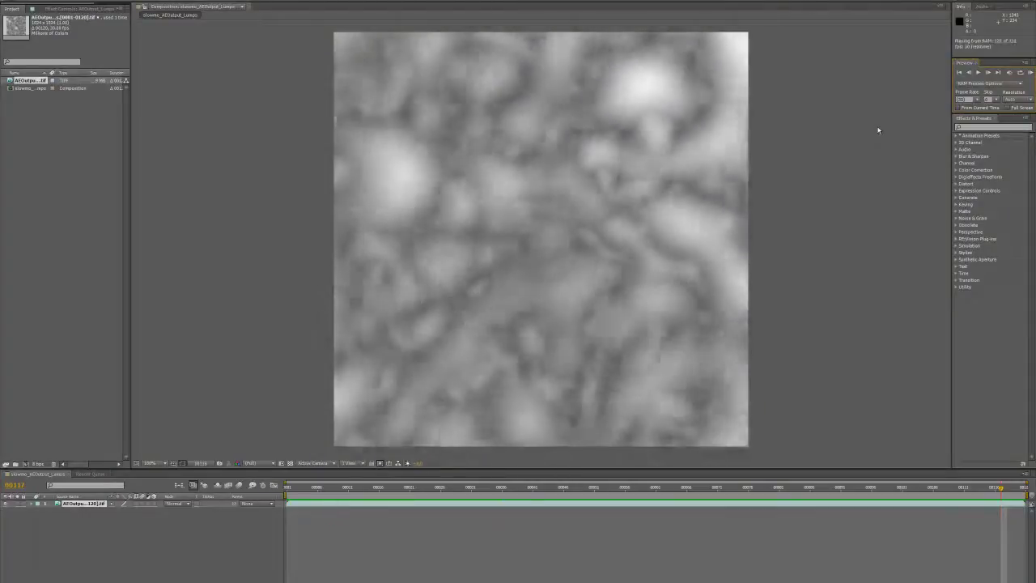
pyautogui.click(1032, 73)
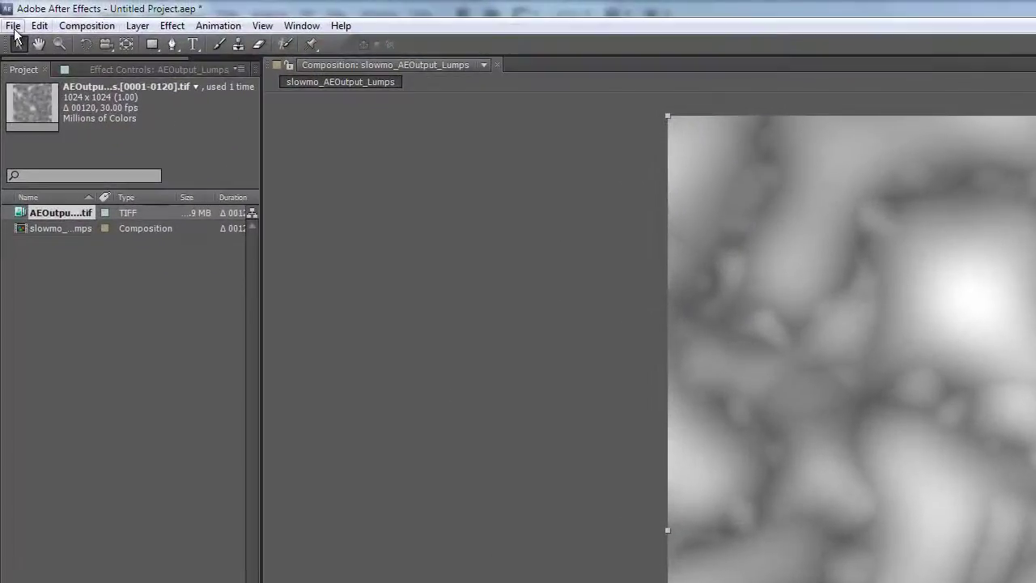
# Step: Import the AEDrizzle TIFF sequence from AE_Output and place it as the top timeline layer
pyautogui.click(13, 26)
pyautogui.moveTo(64, 286)
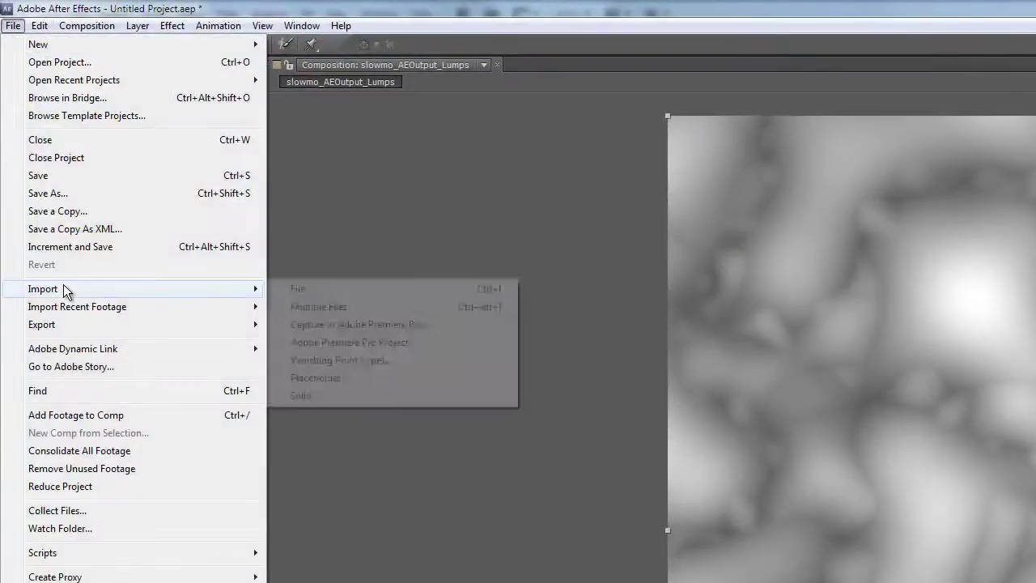
pyautogui.click(341, 291)
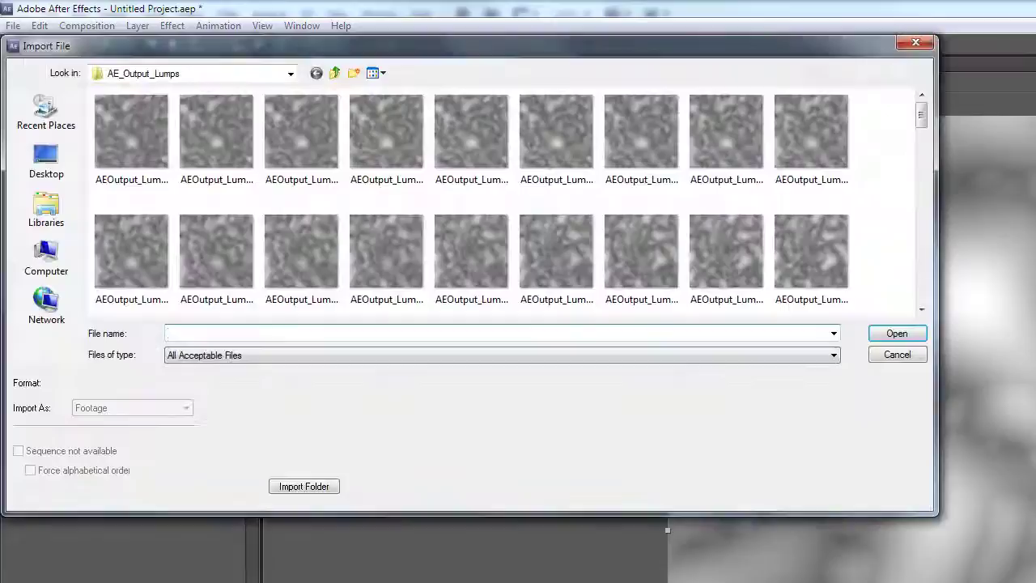
pyautogui.click(332, 73)
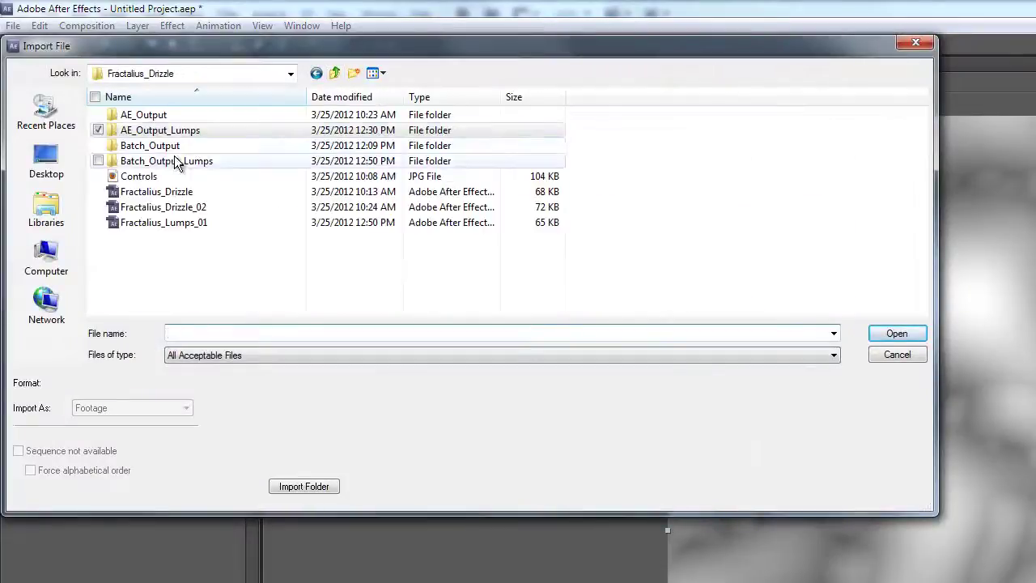
pyautogui.click(106, 115)
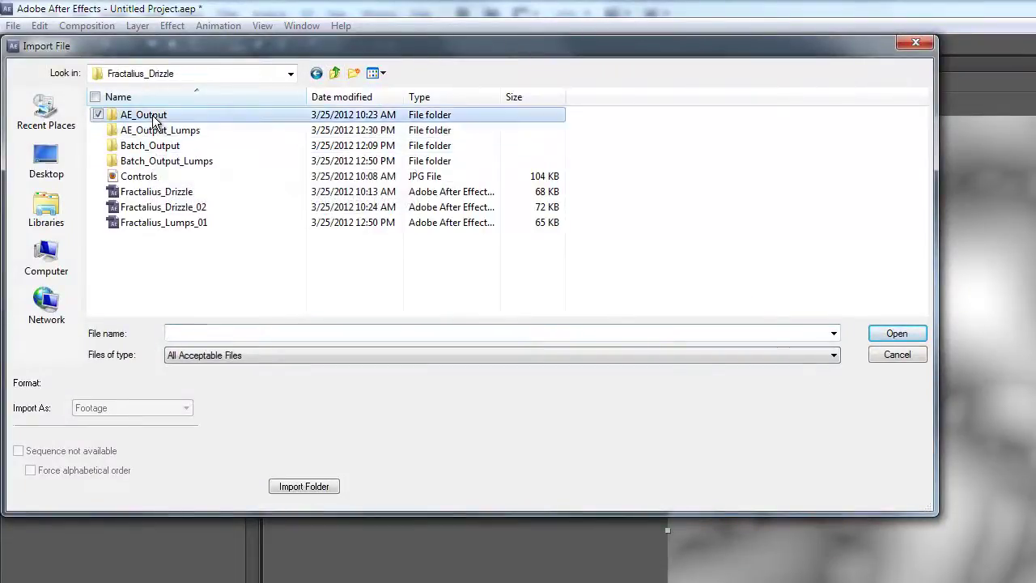
pyautogui.click(897, 333)
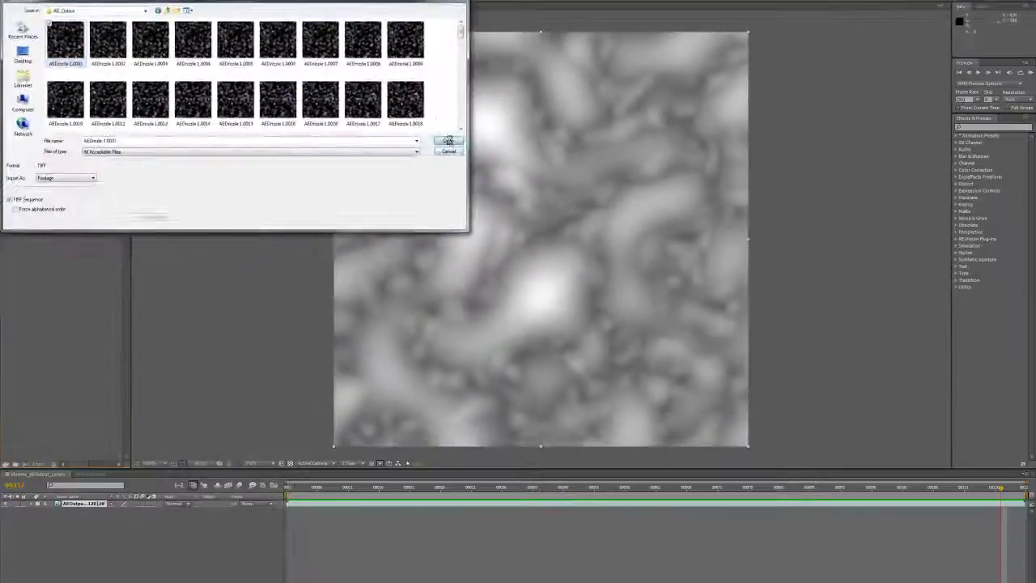
pyautogui.click(644, 225)
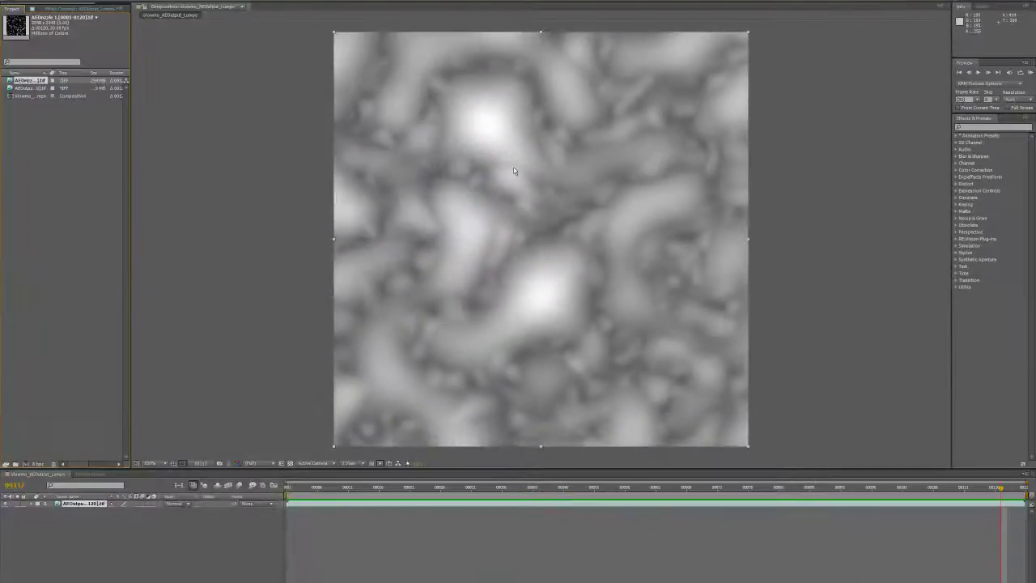
pyautogui.moveTo(39, 81); pyautogui.dragTo(79, 506)
pyautogui.moveTo(55, 487); pyautogui.dragTo(60, 505)
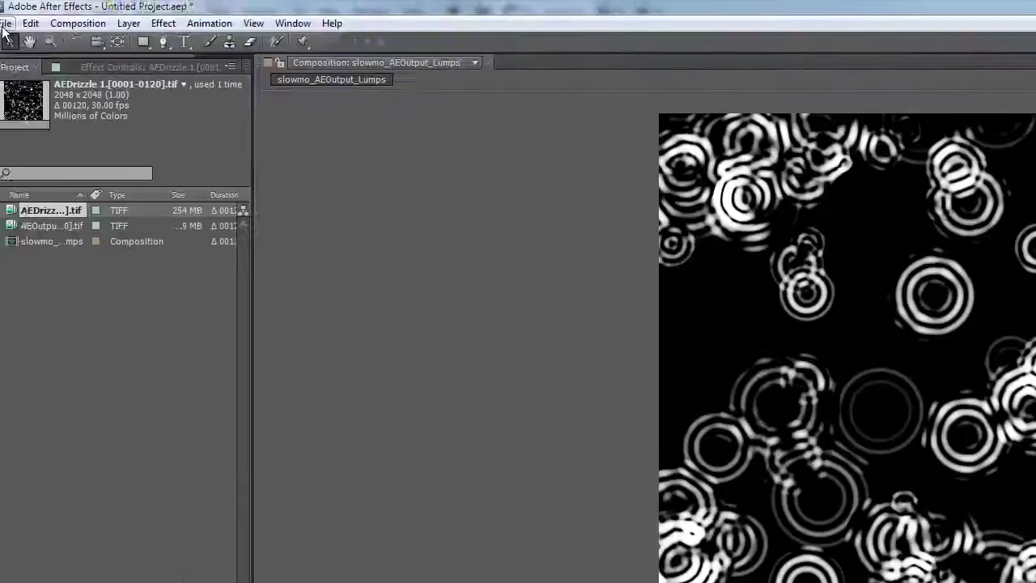
# Step: Import the glow100_AEDrizzle TIFF sequence from Batch_Output and add it as the top layer
pyautogui.click(30, 21)
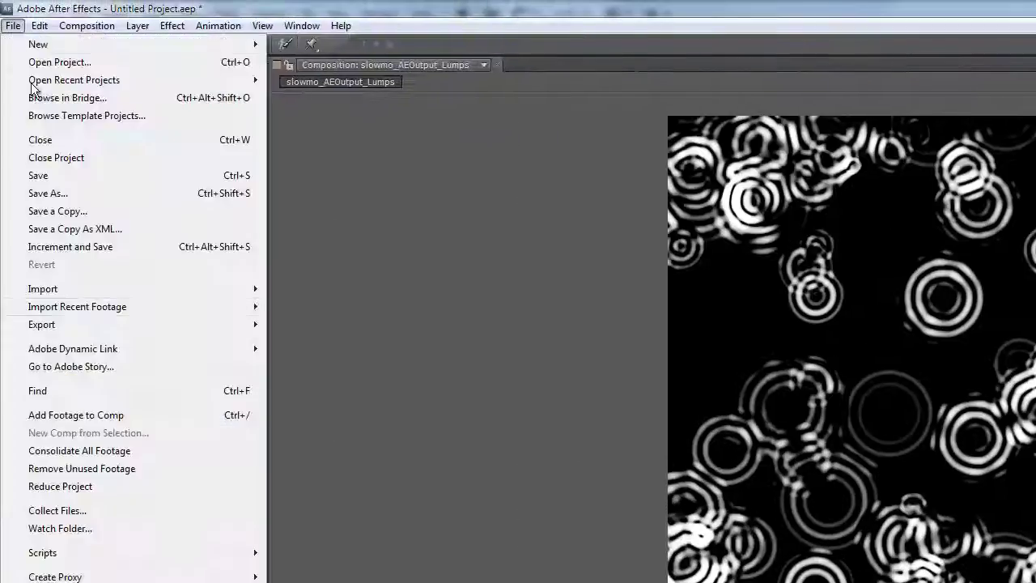
pyautogui.moveTo(101, 290)
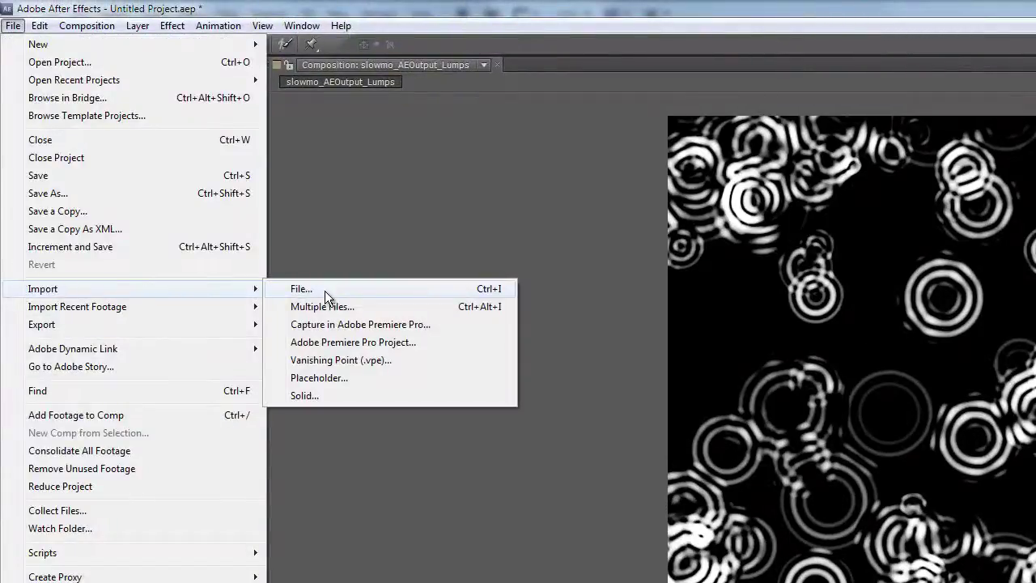
pyautogui.click(324, 291)
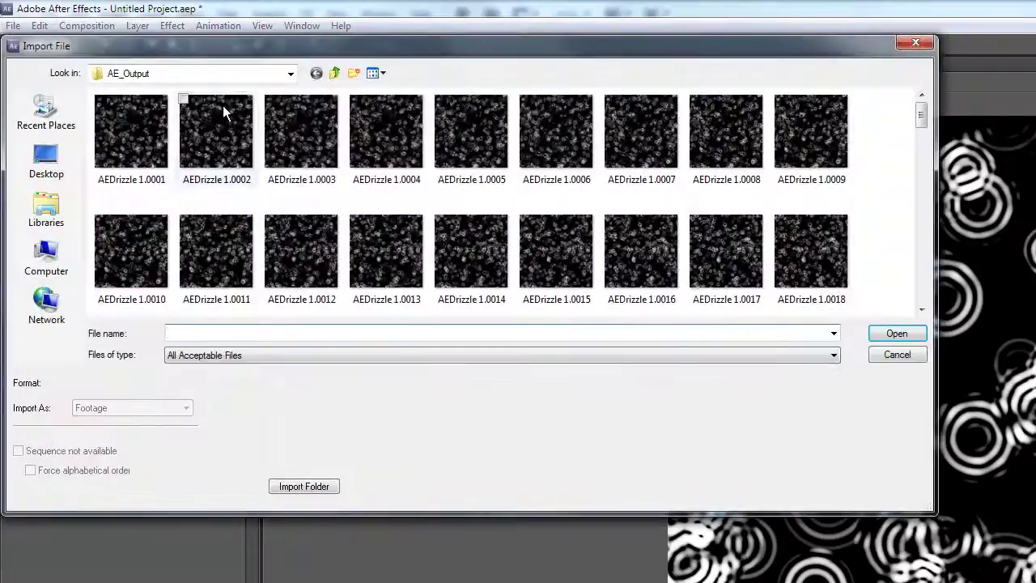
pyautogui.click(334, 72)
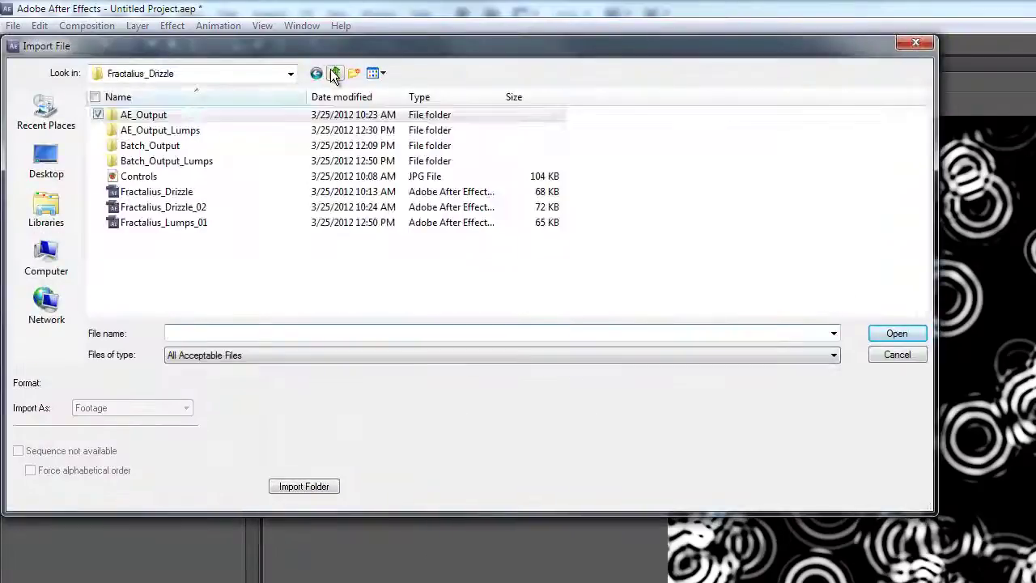
pyautogui.click(150, 152)
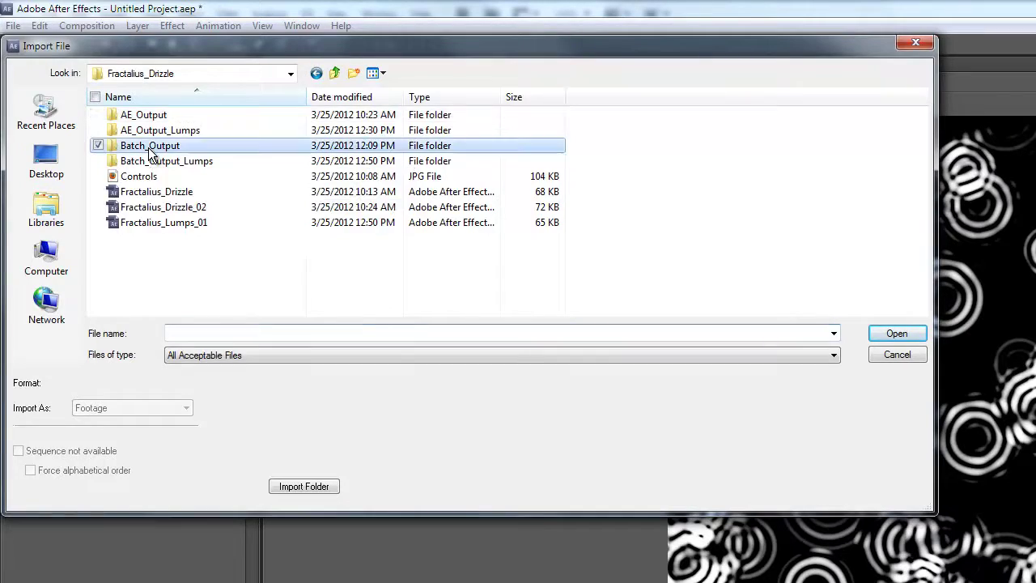
pyautogui.doubleClick(149, 146)
pyautogui.click(132, 126)
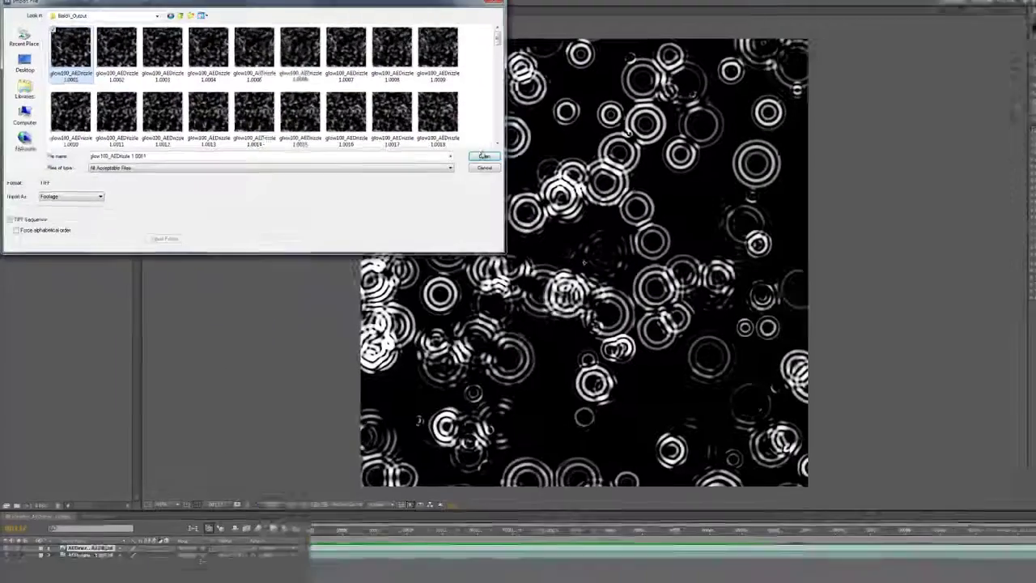
pyautogui.click(483, 155)
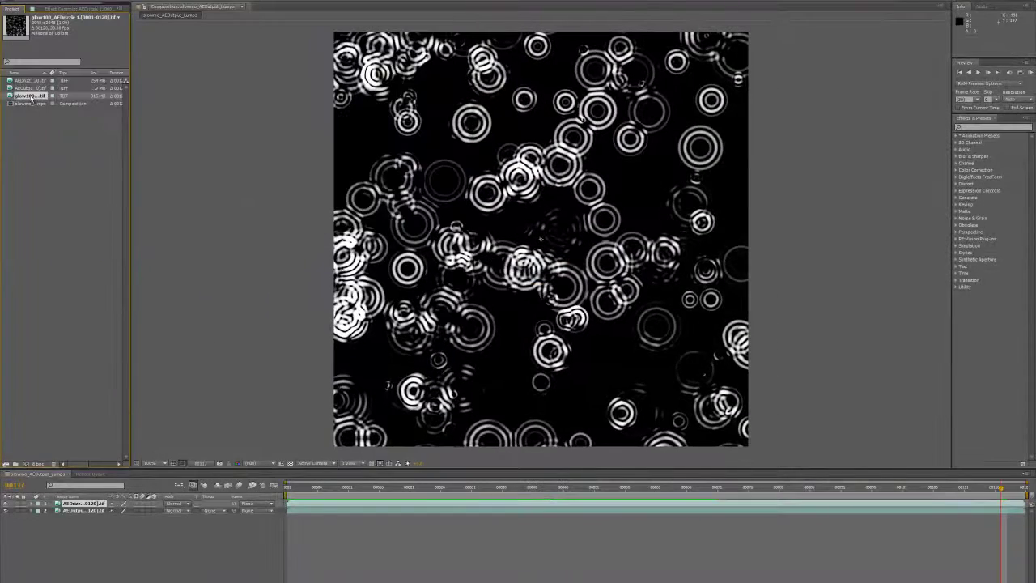
pyautogui.moveTo(53, 161); pyautogui.dragTo(59, 503)
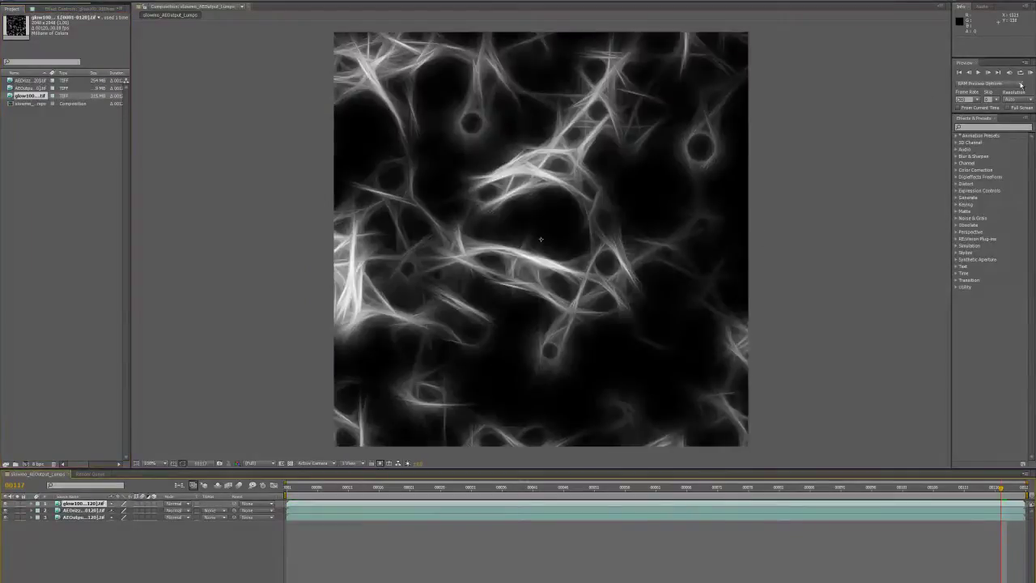
# Step: Preview the glowing tendril animation, then park the time indicator around frame 56
pyautogui.click(1030, 73)
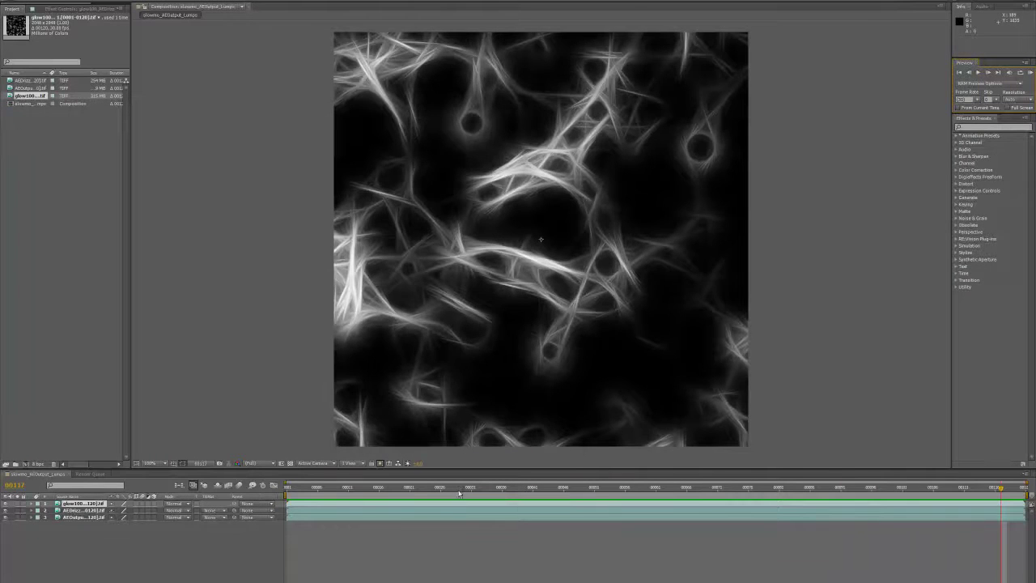
pyautogui.click(490, 482)
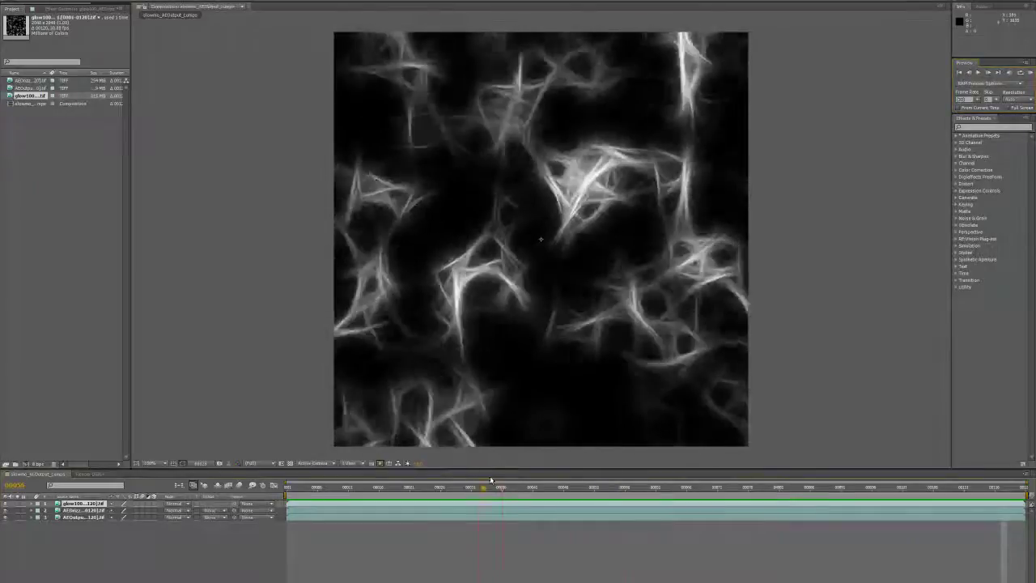
pyautogui.moveTo(490, 480); pyautogui.dragTo(500, 477)
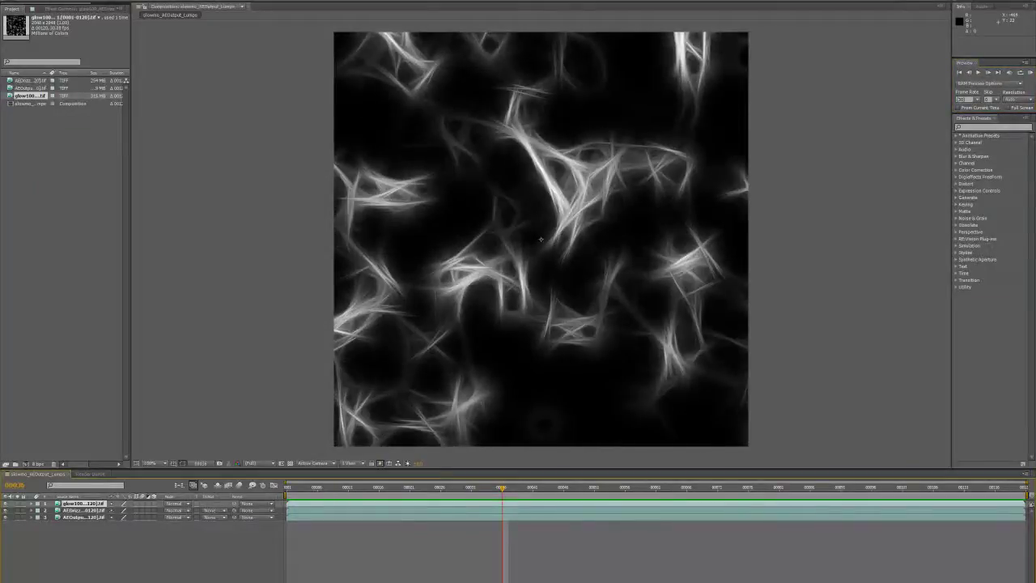
pyautogui.hotkey('alt', 't')
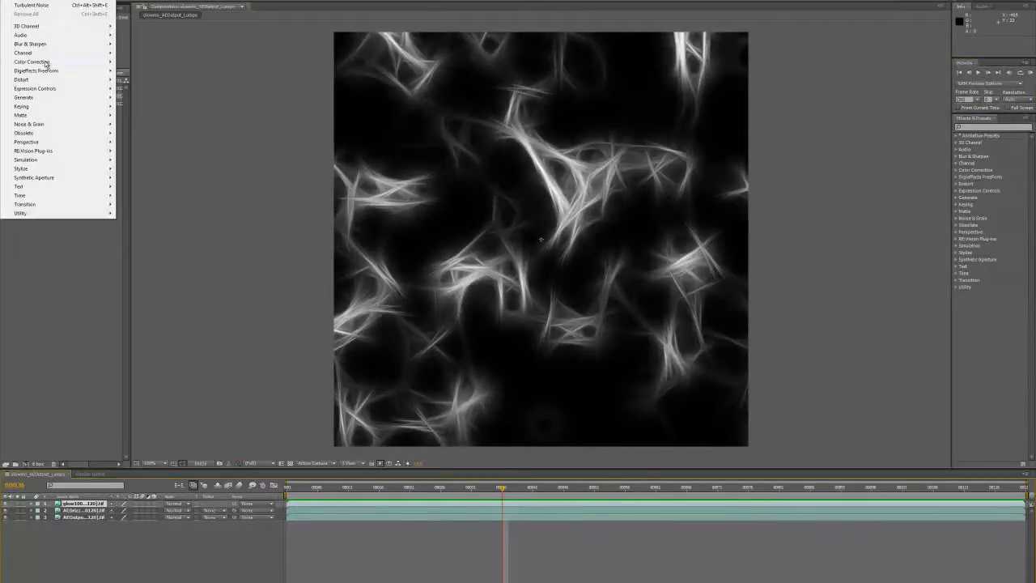
# Step: Apply Color Balance to the glow layer: Hilight Red 100, Hilight Green 72, Shadow Green -97
pyautogui.moveTo(46, 64)
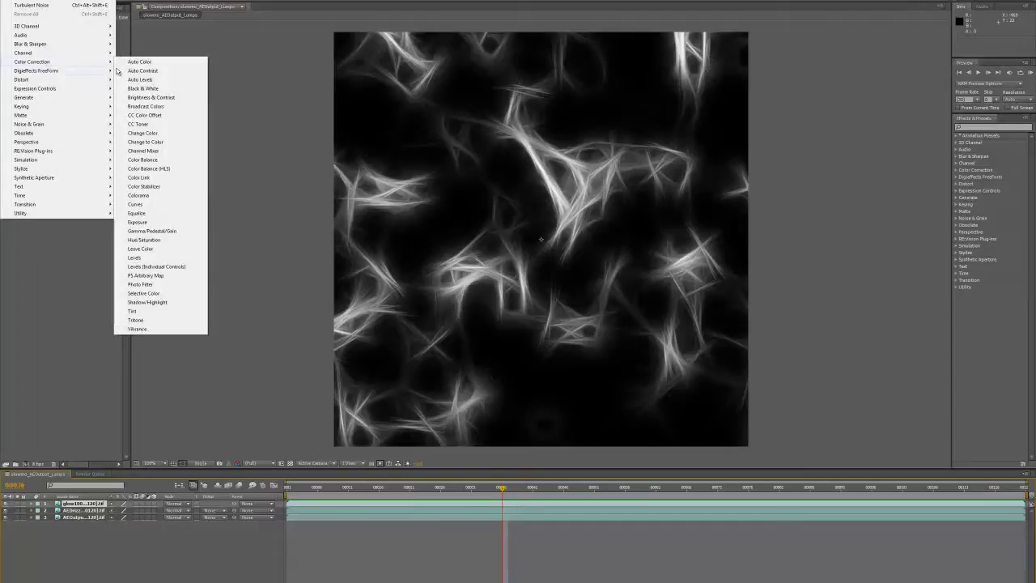
pyautogui.click(142, 159)
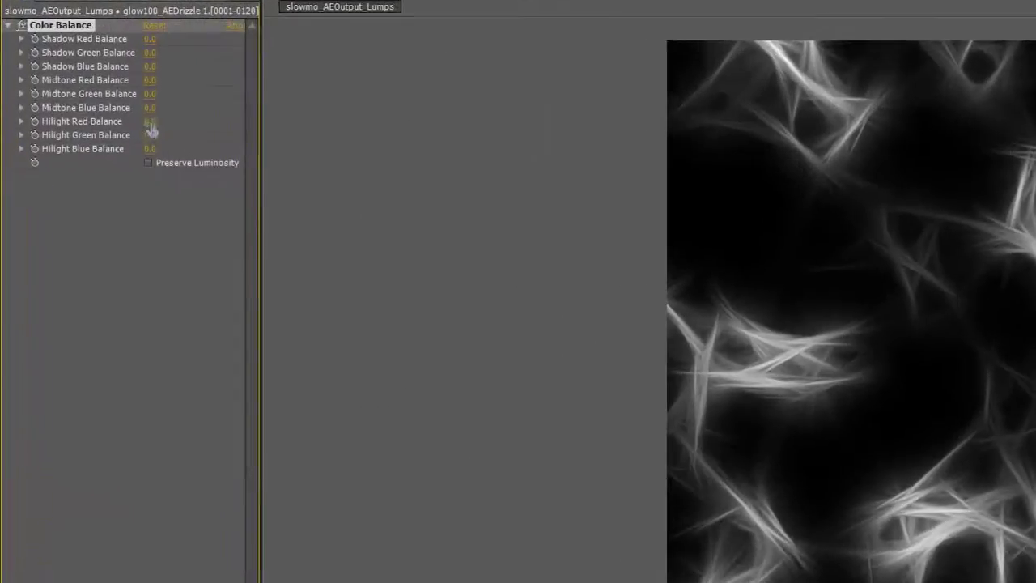
pyautogui.moveTo(76, 72); pyautogui.dragTo(90, 72)
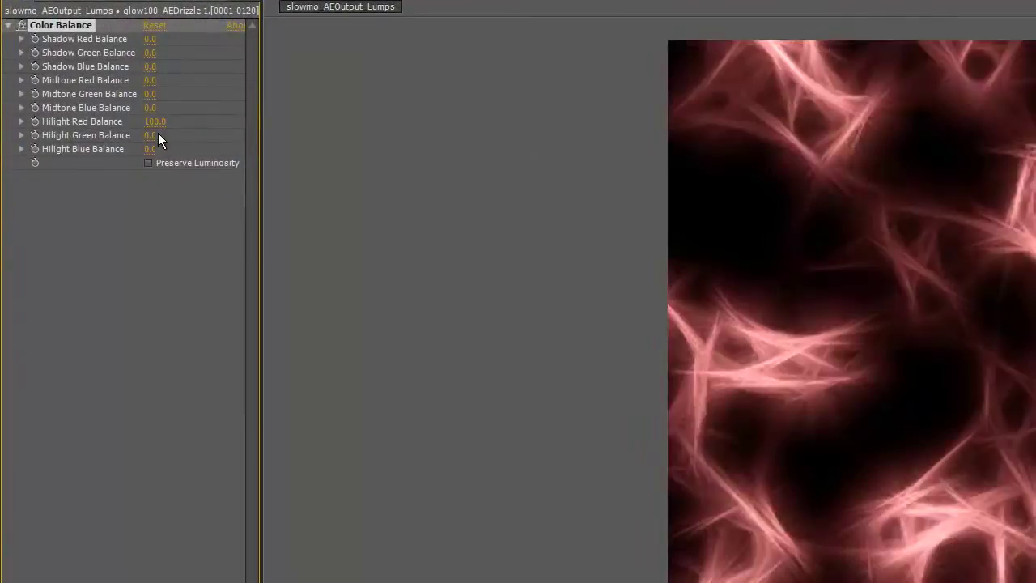
pyautogui.moveTo(206, 136); pyautogui.dragTo(200, 89)
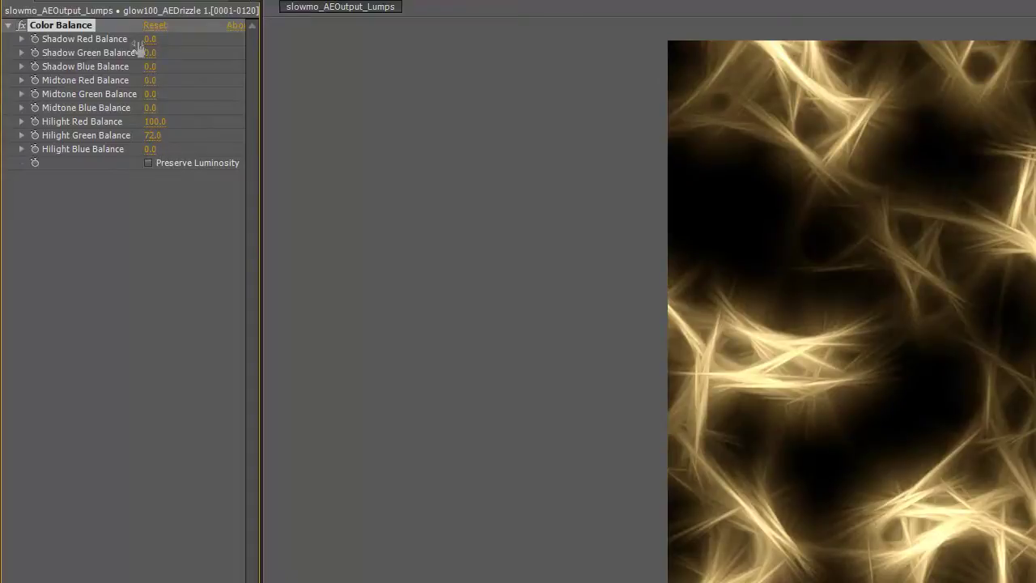
pyautogui.moveTo(84, 55); pyautogui.dragTo(130, 64)
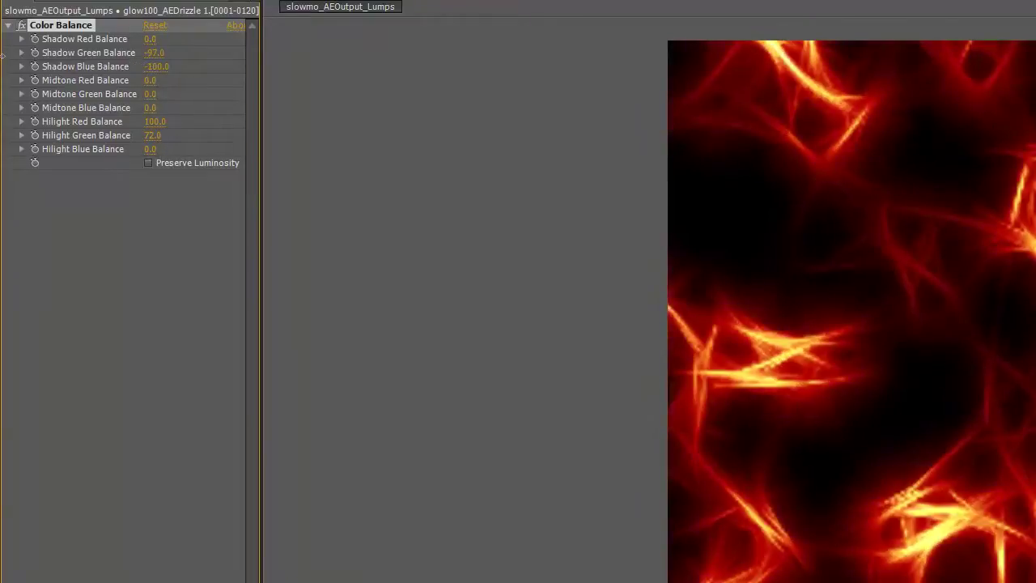